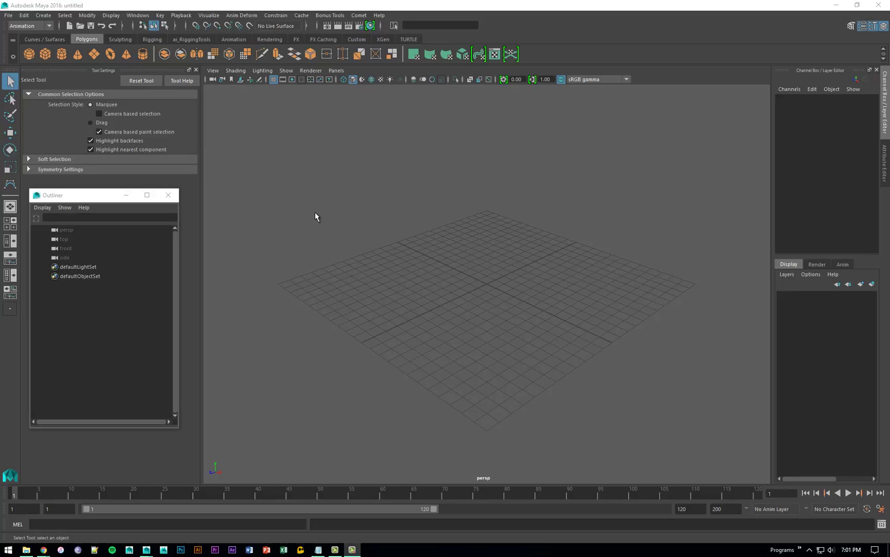
Step: Switch to the Rigging menu set, start the Create Joints tool and show the side view full size
left_click(46, 26)
left_click(29, 45)
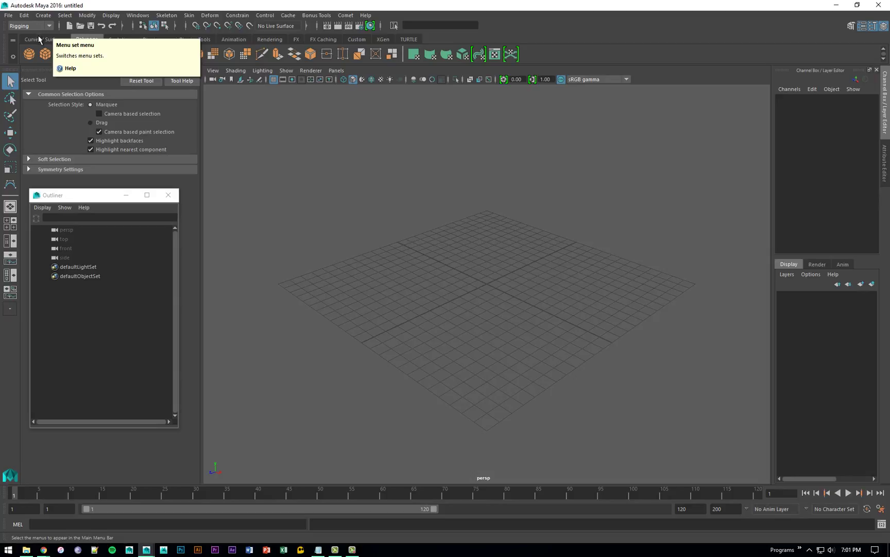
left_click(174, 17)
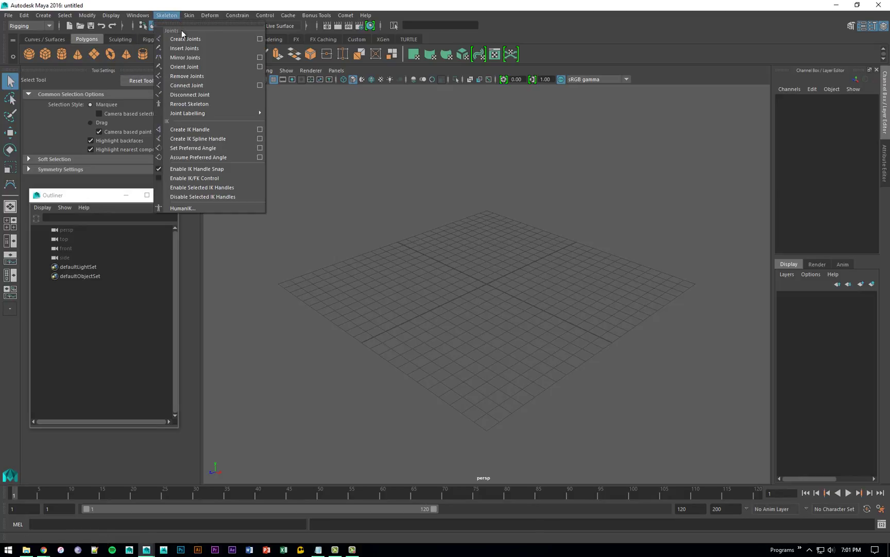
left_click(209, 39)
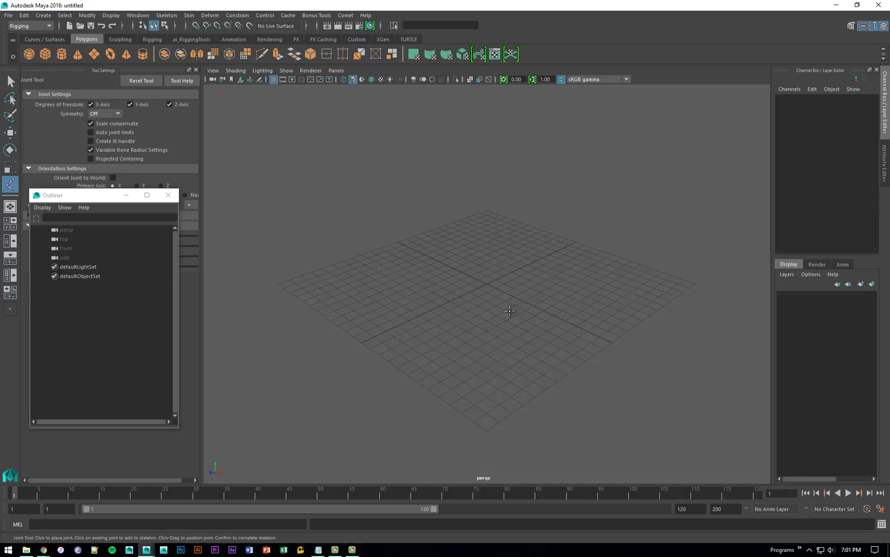
key("space")
middle_click_drag(506, 239, 502, 239, "alt")
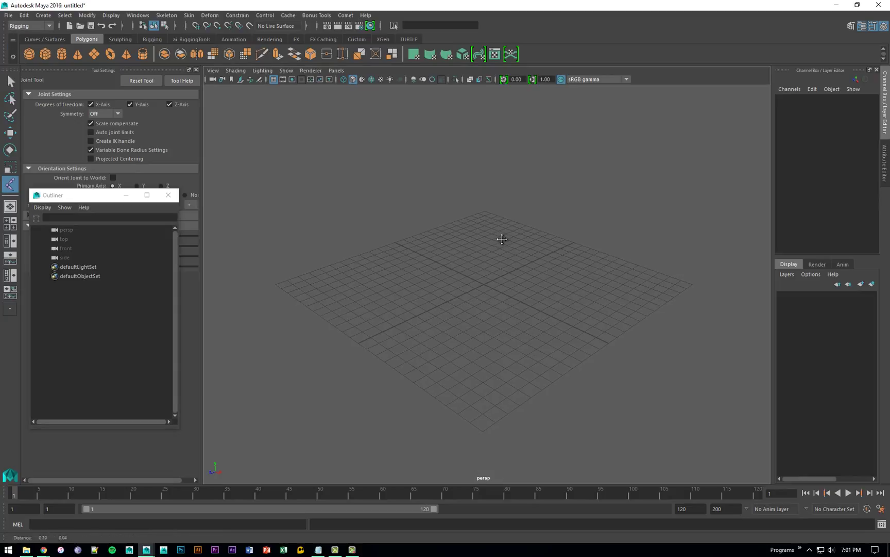
key("space")
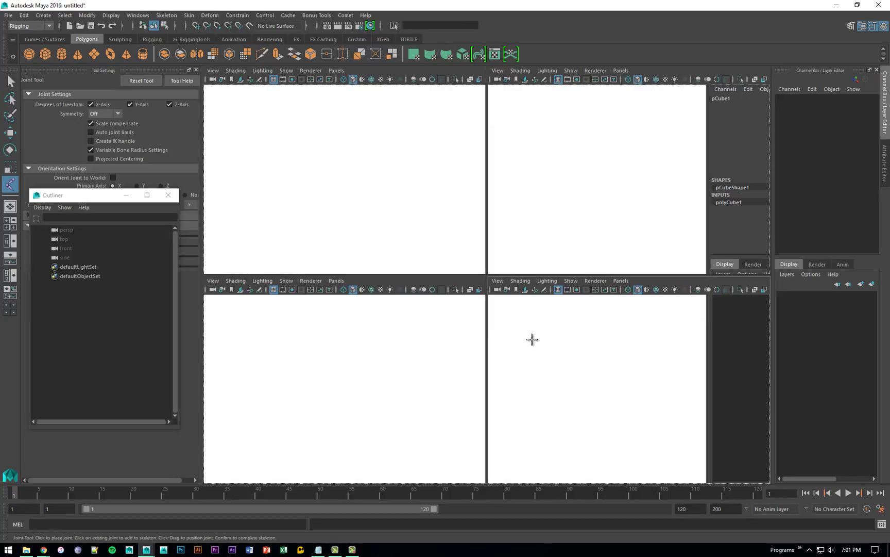
key("space")
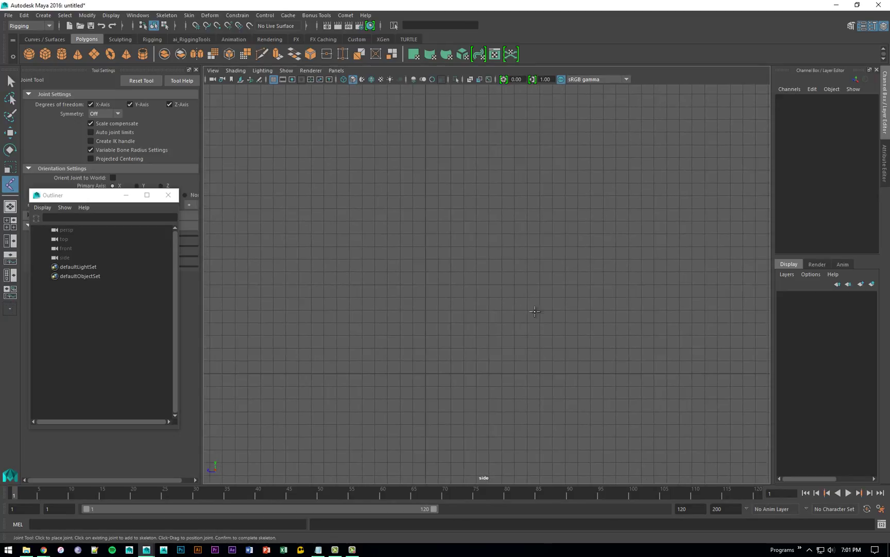
middle_click_drag(535, 311, 551, 258, "alt")
right_click_drag(553, 248, 451, 189, "alt")
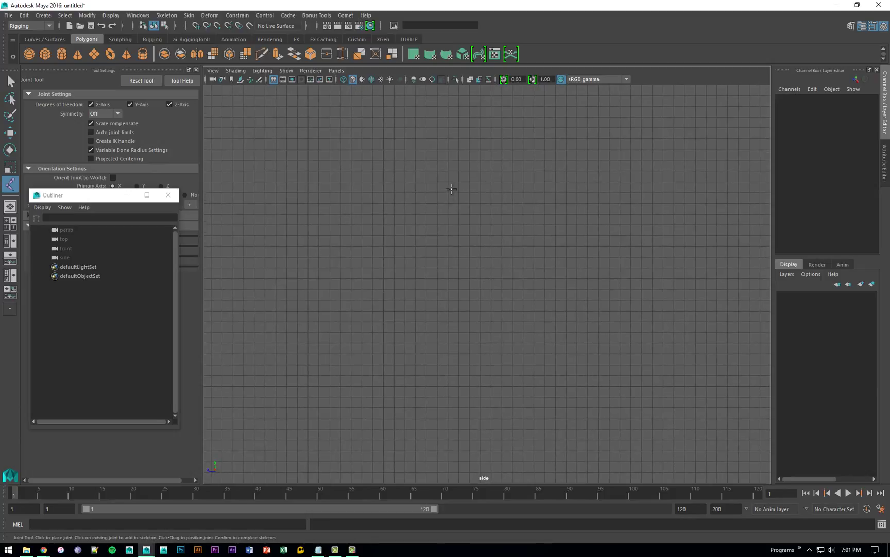
Step: Draw a leg chain of four joints for hip, knee, ankle and toe, with the foot on the ground line
left_click(460, 150)
left_click(424, 276)
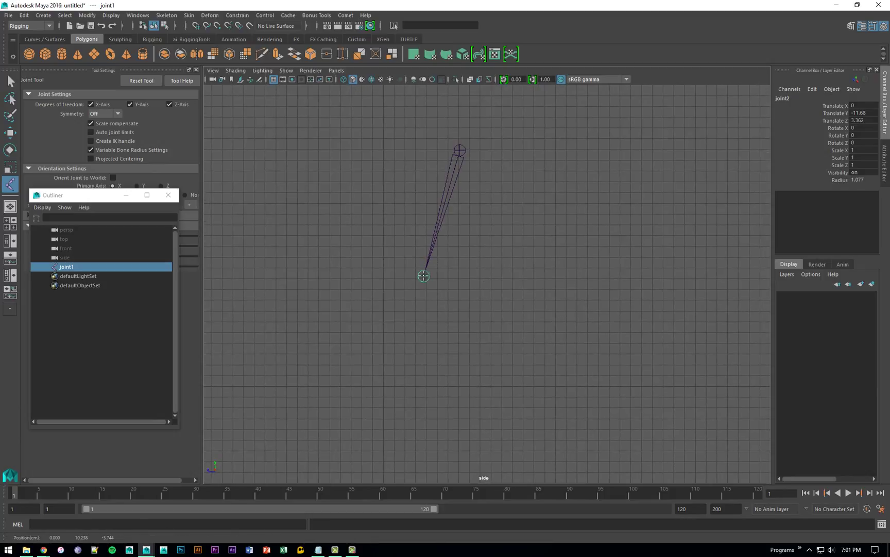
left_click(471, 384)
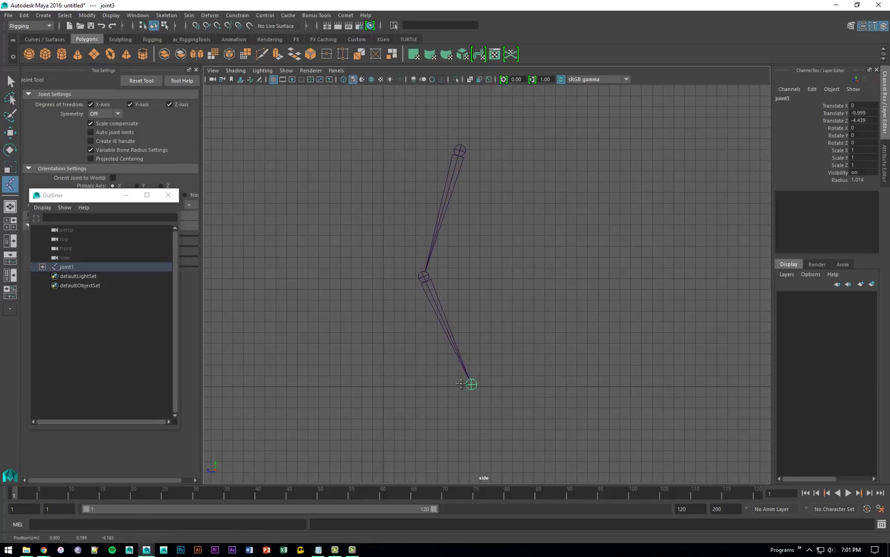
left_click(428, 386)
key("q")
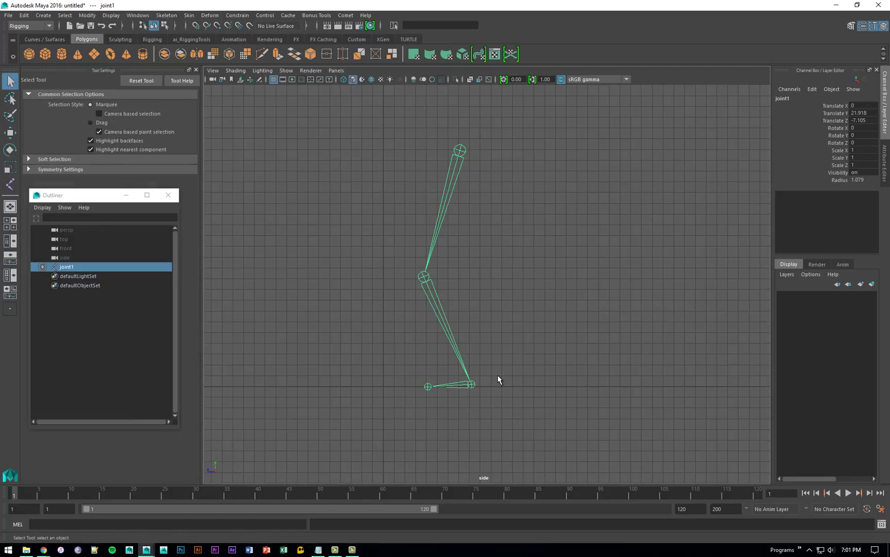
Step: Cycle the viewport background colours round to grey and delete the drawn joint chain
key("alt+b")
key("alt+b")
key("alt+b")
key("alt+b")
key("alt+b")
key("alt+b")
key("alt+b")
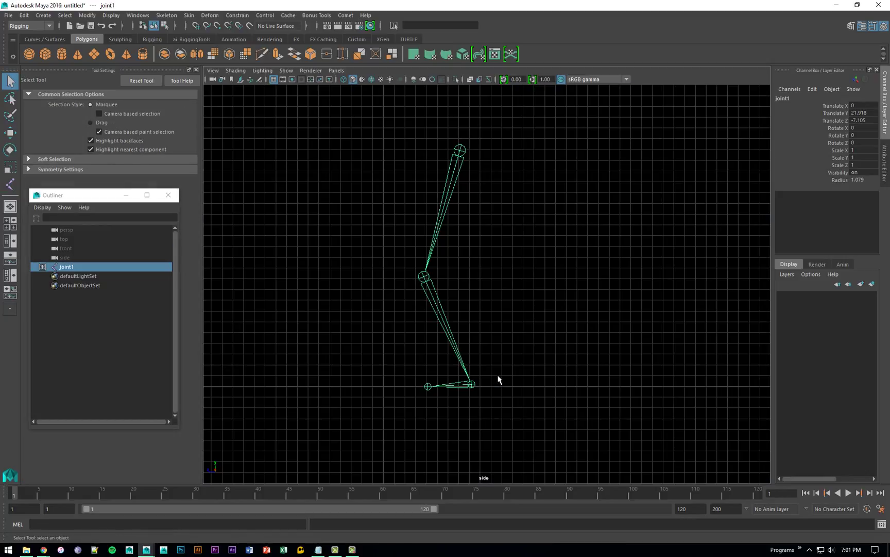
key("alt+b")
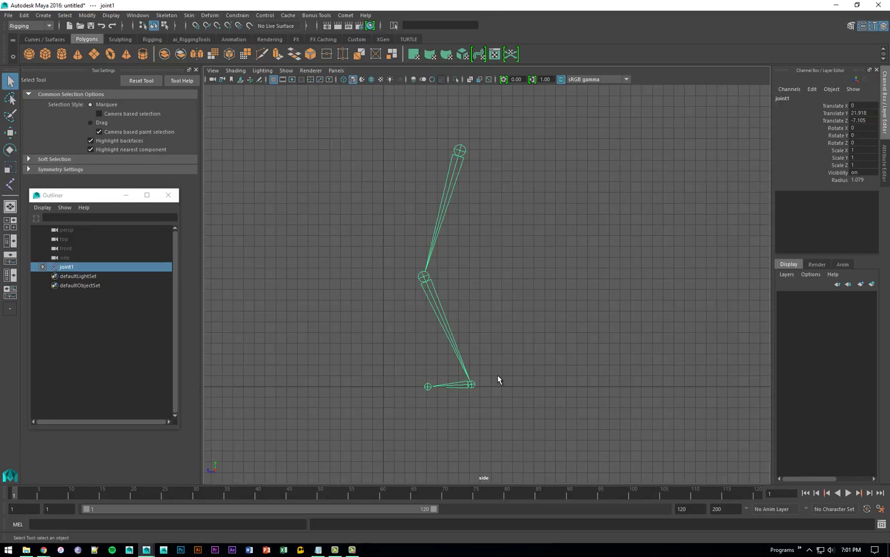
key("Delete")
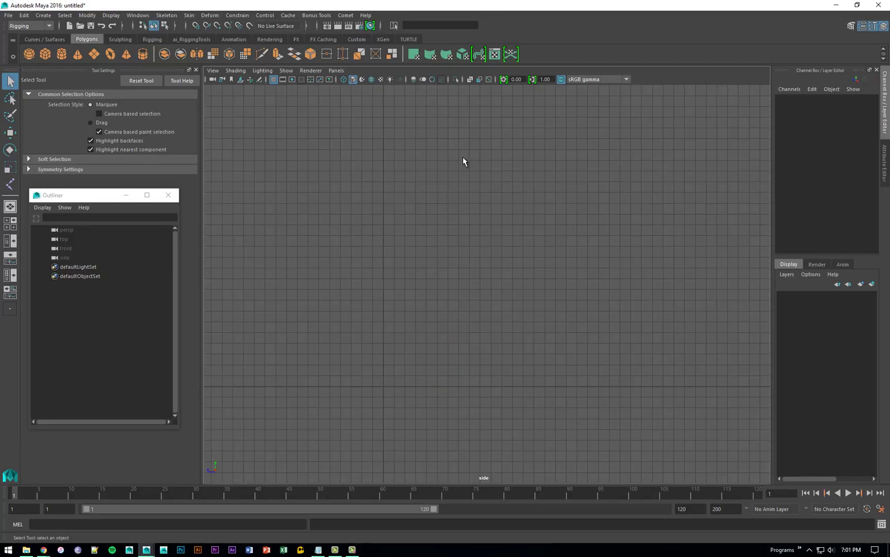
Step: Draw a new four-joint leg chain of hip, slightly bent knee, ankle and toe, ending at the ground line
left_click(183, 17)
mouse_move(167, 15)
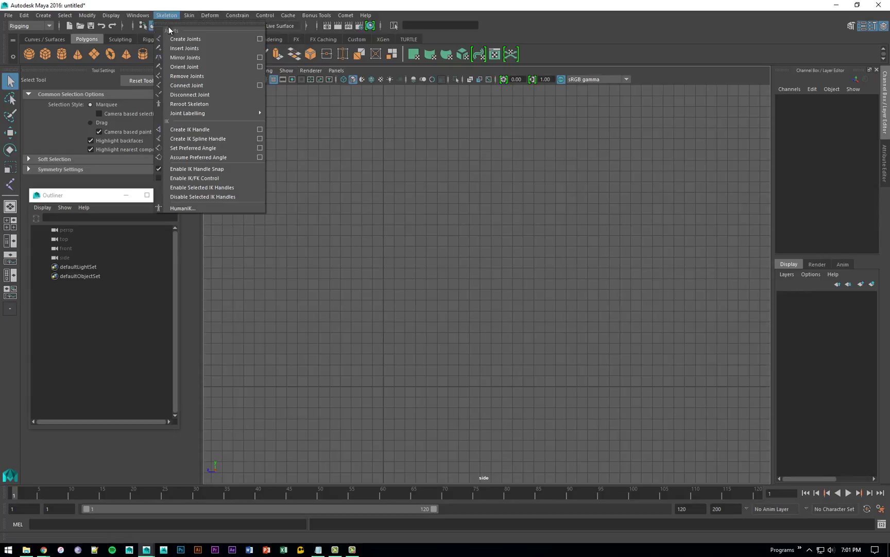
left_click(172, 39)
left_click(486, 161)
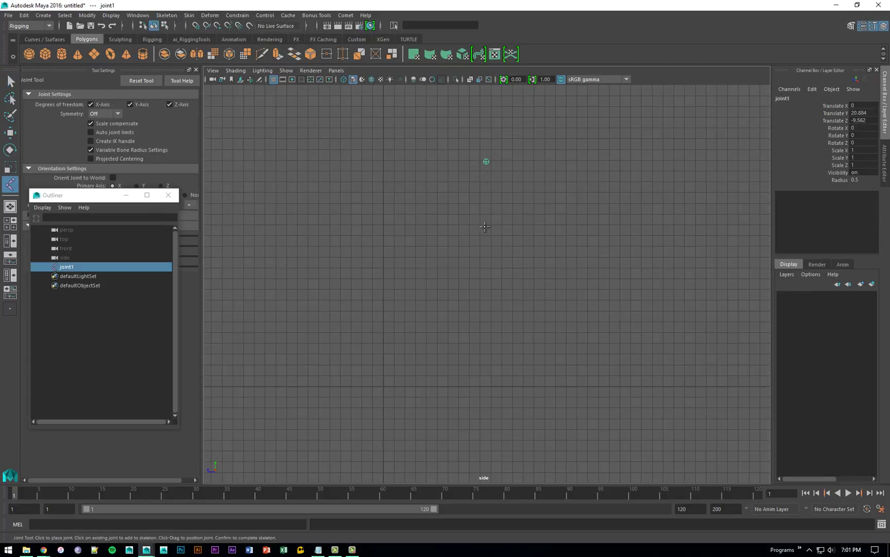
left_click_drag(469, 260, 464, 270)
left_click_drag(484, 382, 445, 385)
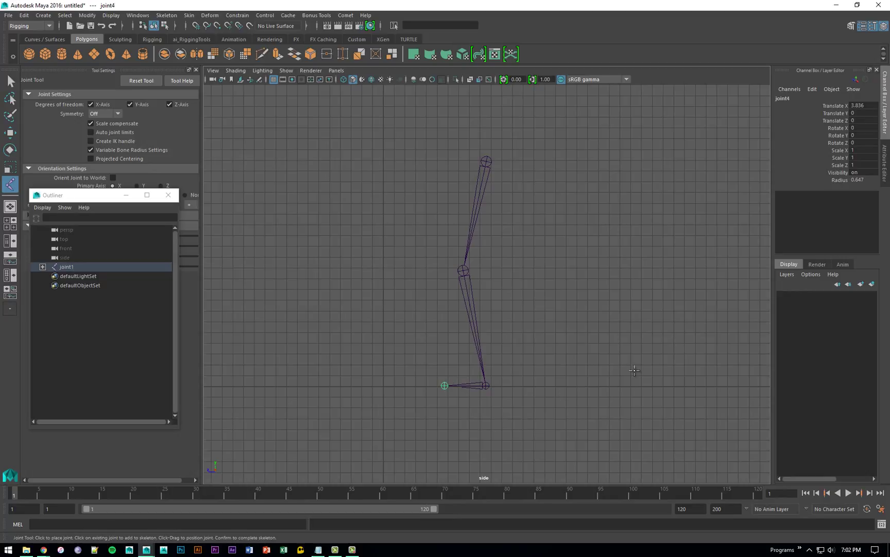
key("q")
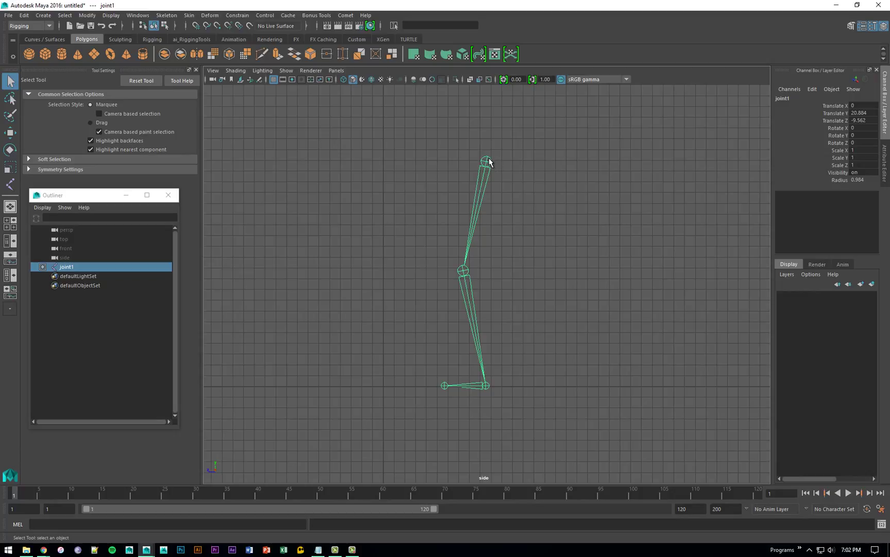
Step: Expand the leg's hierarchy in the Outliner and examine the parenting by selecting each joint from joint1 down to joint4
left_click_drag(469, 139, 496, 164)
left_click(42, 266)
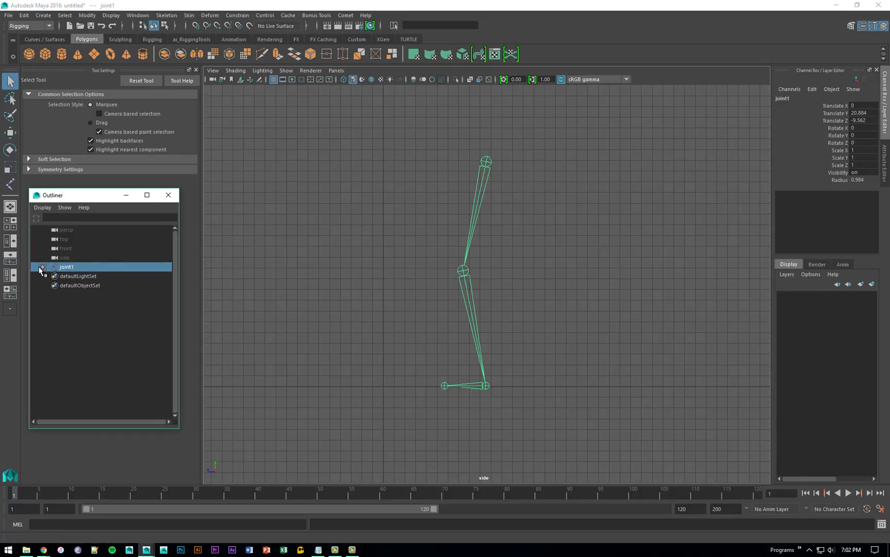
left_click(77, 276)
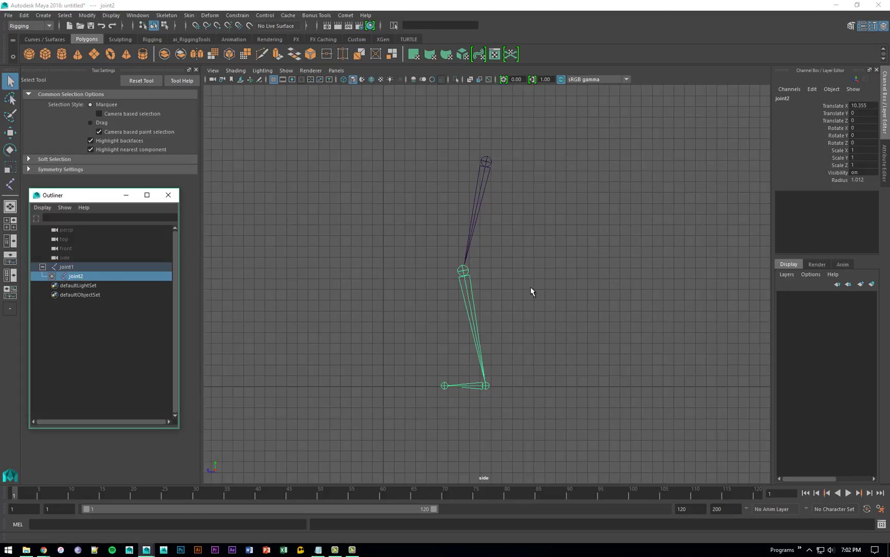
left_click(51, 276)
left_click(100, 285)
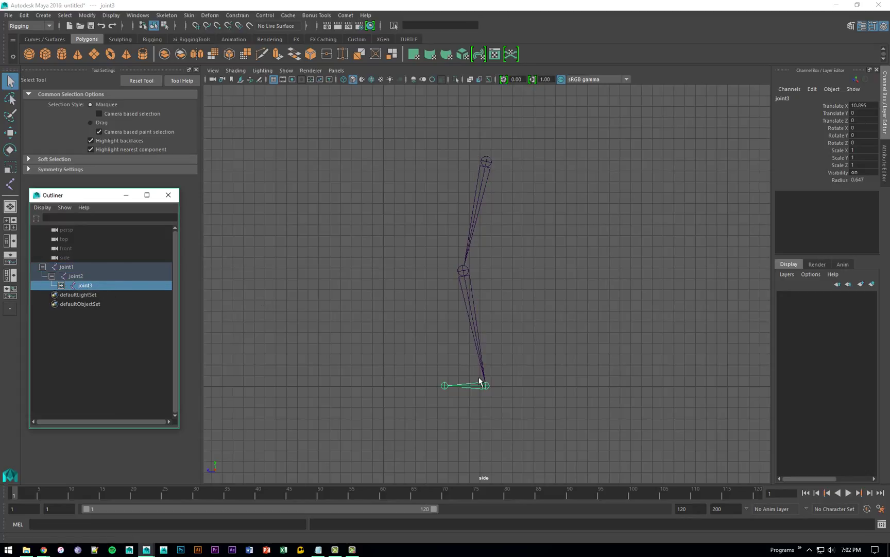
left_click(61, 285)
left_click(98, 295)
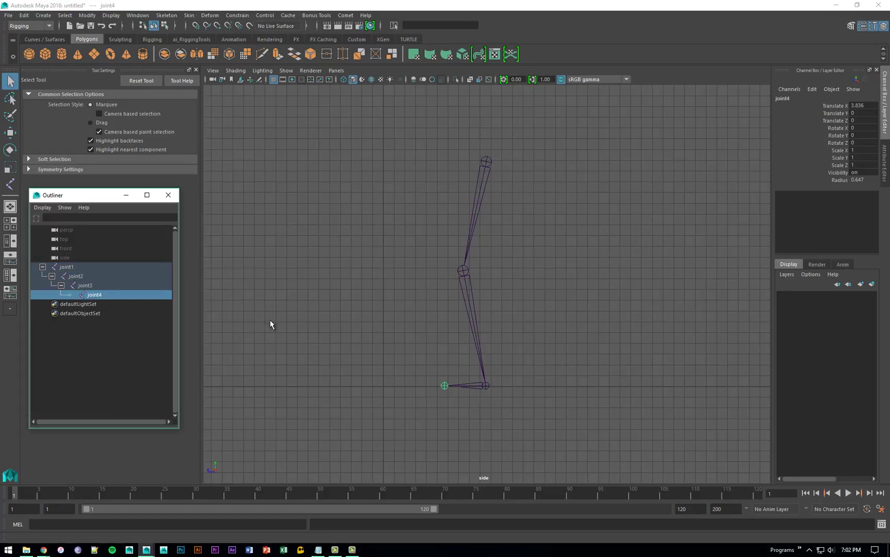
left_click(77, 267)
left_click(79, 277)
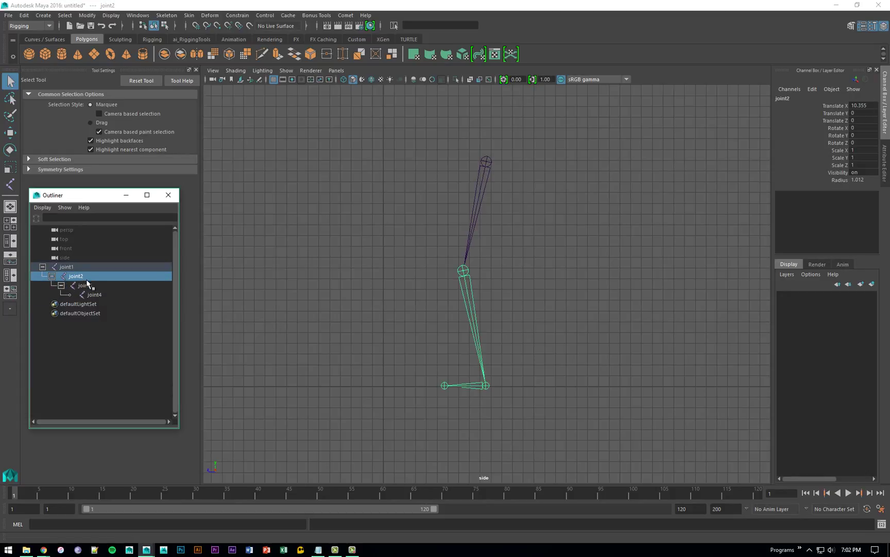
left_click(87, 285)
left_click(99, 294)
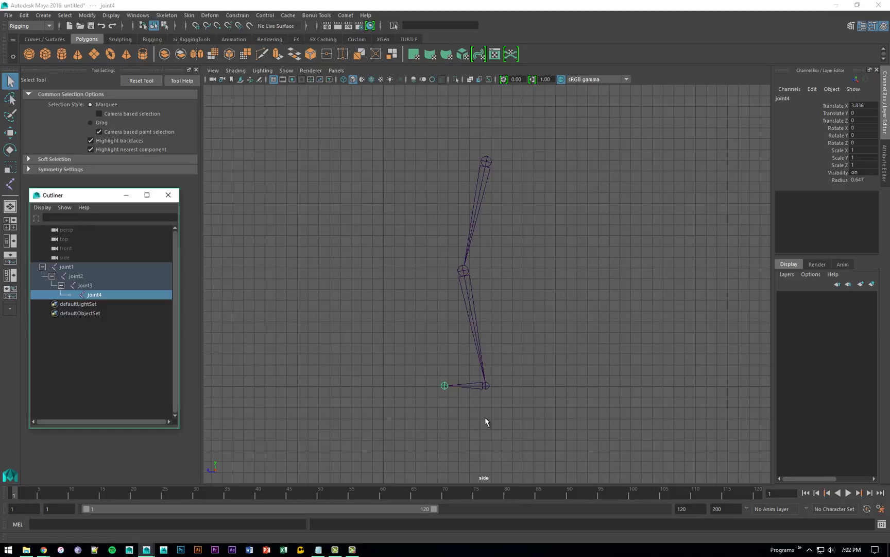
Step: Duplicate the whole leg chain and move the copy beside the original, to about -22.9 in Translate Z
middle_click_drag(479, 286, 376, 289, "alt")
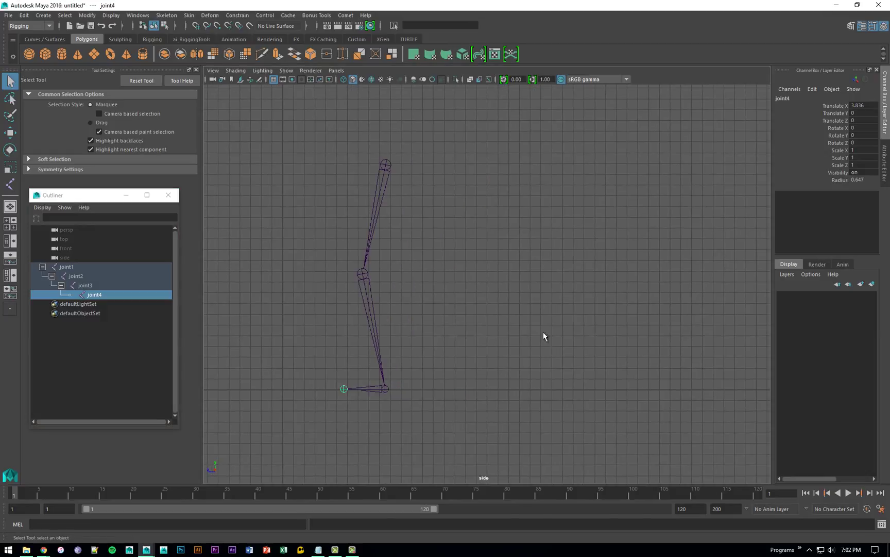
right_click_drag(544, 333, 452, 331, "alt")
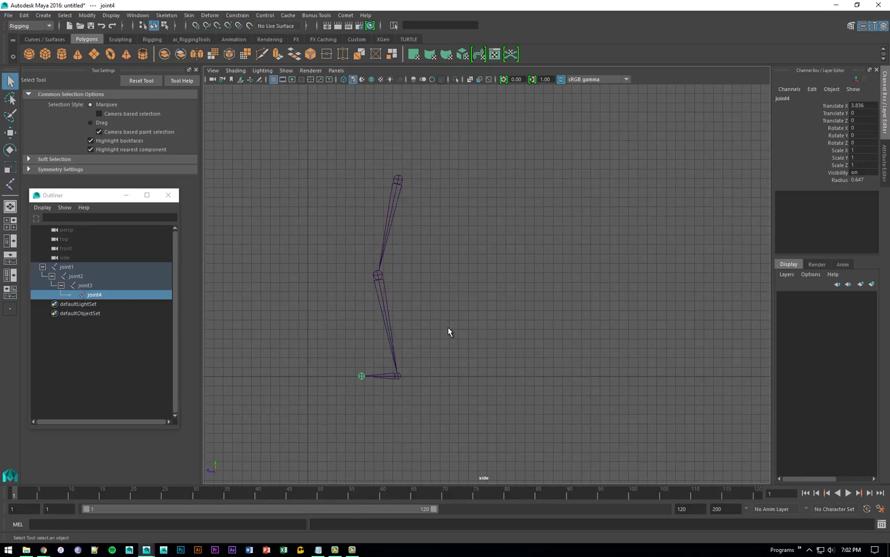
left_click_drag(370, 163, 495, 165)
key("ctrl+d")
key("w")
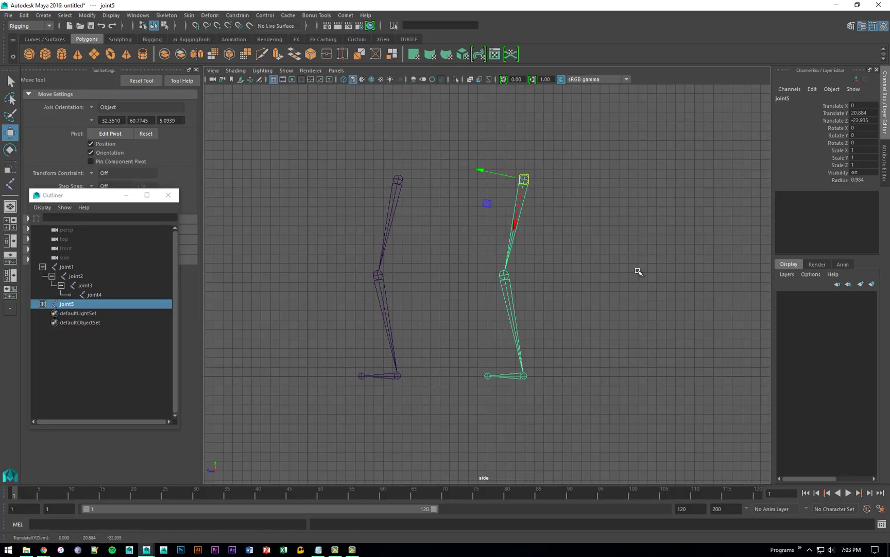
right_click_drag(638, 273, 570, 245, "alt")
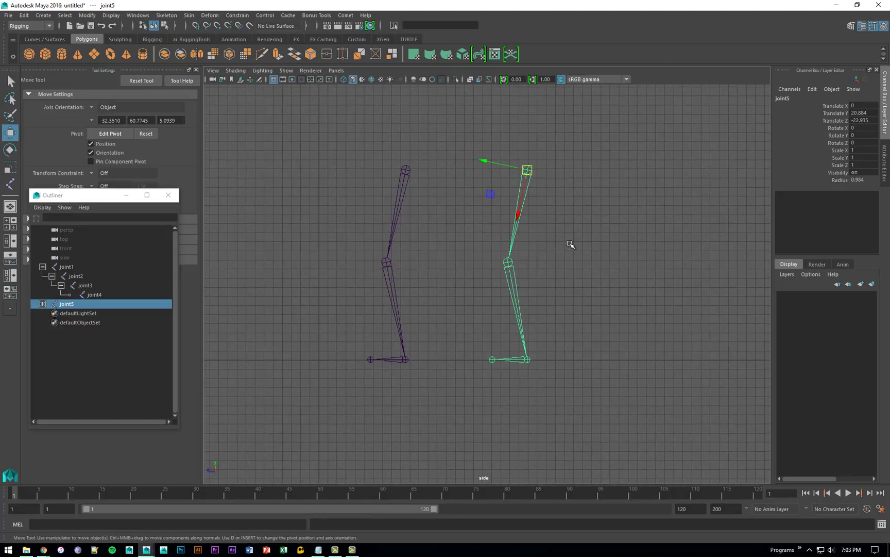
left_click(607, 251)
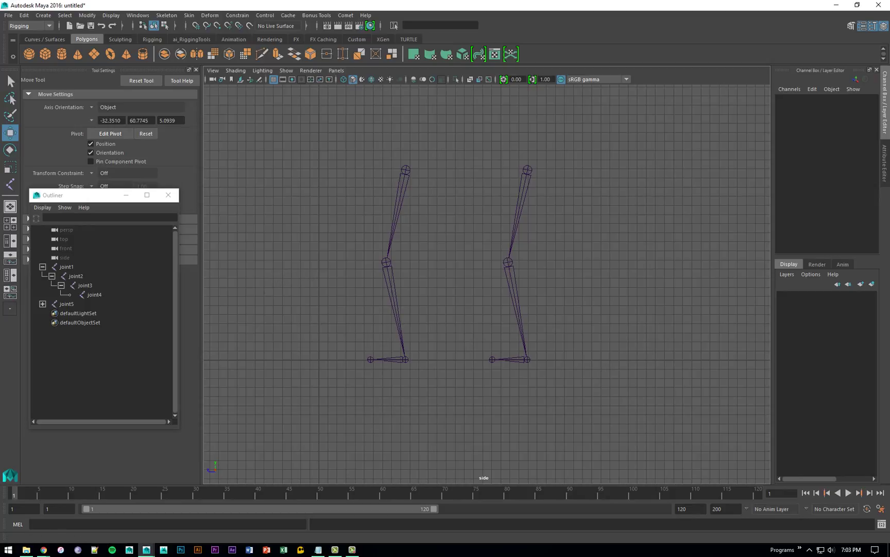
Step: Switch to Notepad and write "FK = Forward Kinematics" with "Curvy, rotational motion" on the line below
left_click_drag(0, 80, 313, 84)
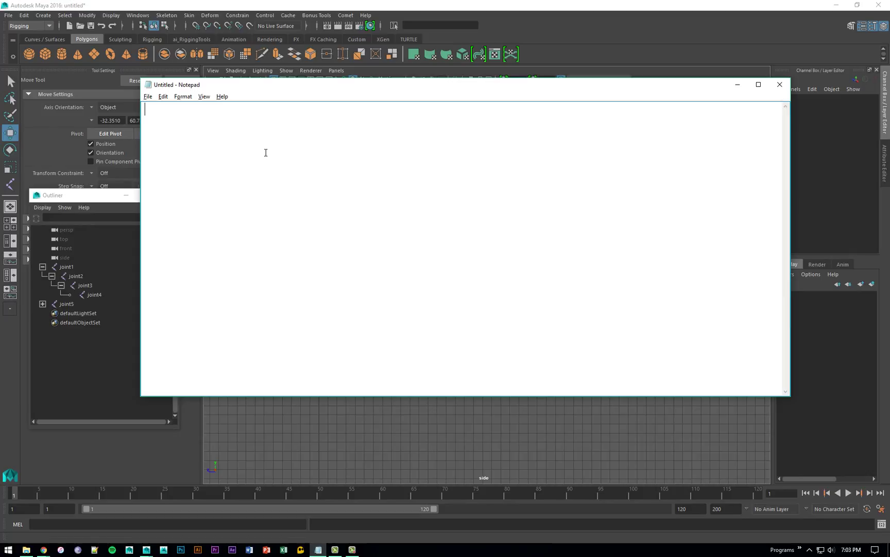
type("FK = Forward Kinematics")
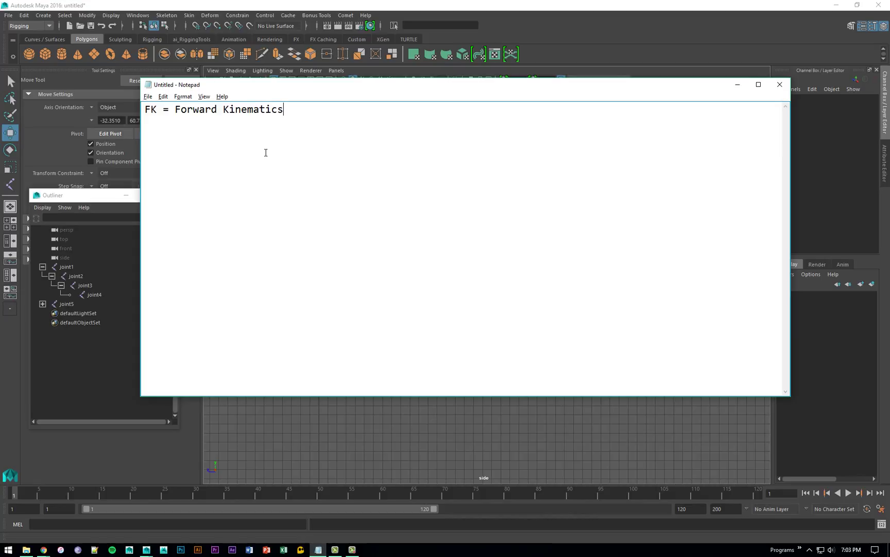
key("Return")
type("Curvy, rotational mot")
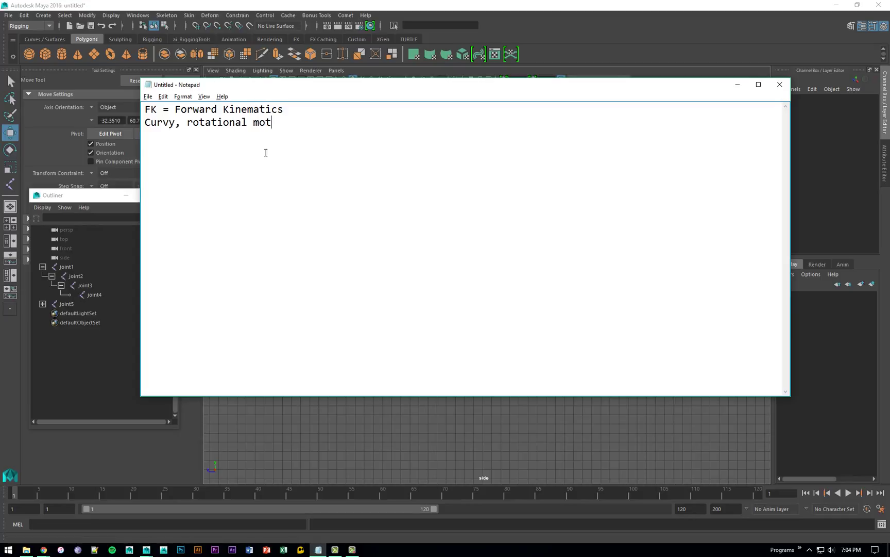
type("ion")
Step: Add ", free" to the note's second line and return to Maya
left_click(266, 153)
key("Left")
key("Left")
key("Left")
type(", free")
left_click(6, 97)
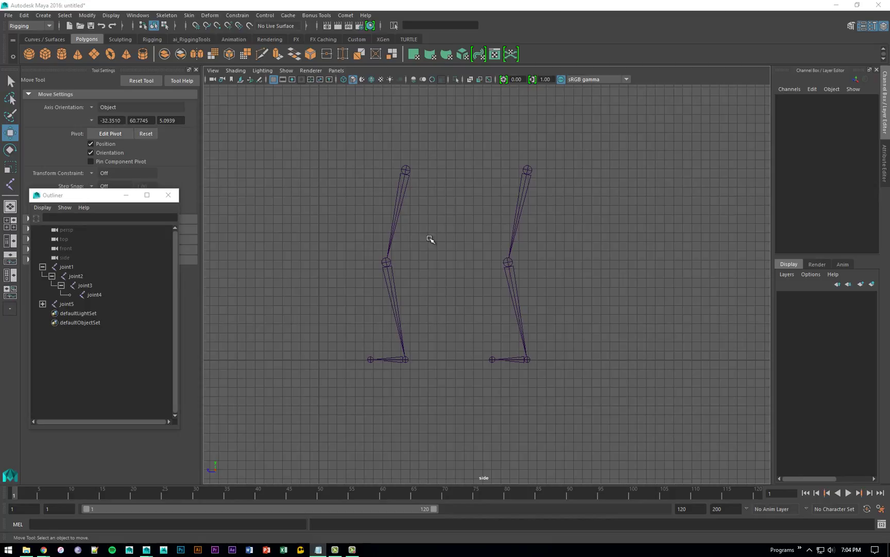
Step: Hide the duplicated leg and rotate the original leg's hip joint to about -77.5 degrees in Rotate Z
left_click_drag(517, 151, 563, 199)
key("ctrl+h")
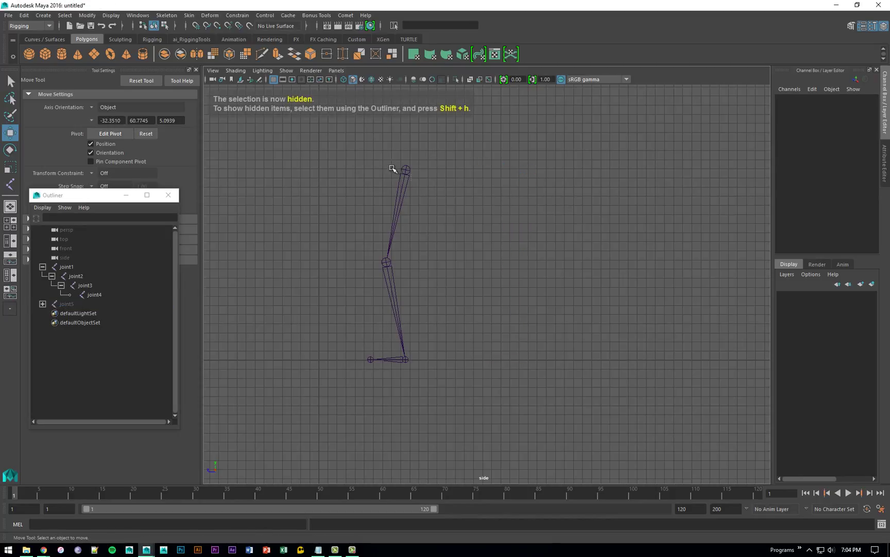
left_click_drag(391, 167, 432, 210)
right_click_drag(523, 237, 477, 217, "alt")
middle_click_drag(420, 216, 472, 223, "alt")
right_click_drag(472, 223, 510, 225, "alt")
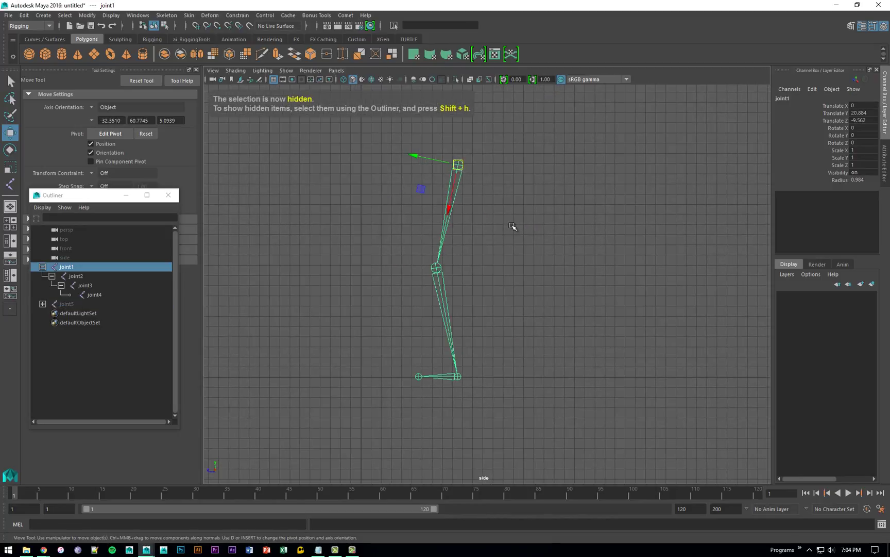
key("e")
left_click_drag(430, 195, 483, 201)
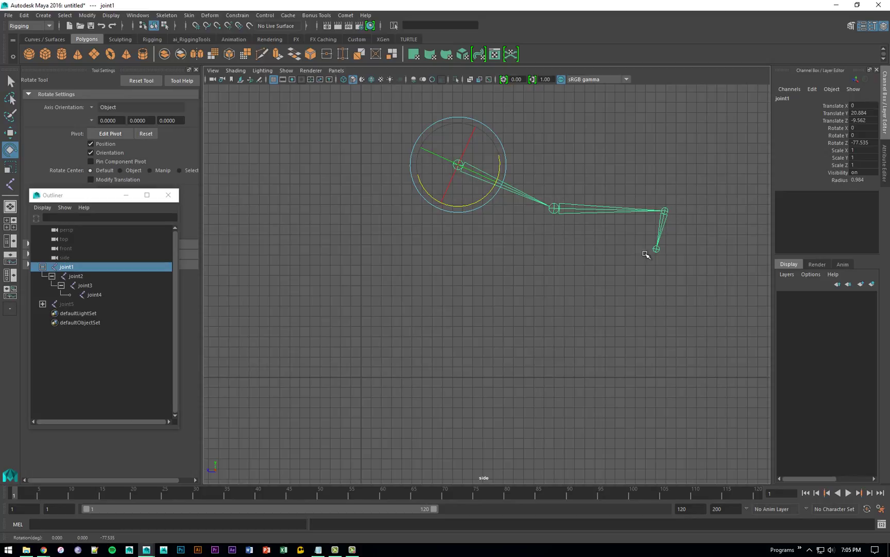
Step: Rotate the original leg's knee joint to about 62.2 degrees and its ankle joint to about -75.5 degrees in Rotate Z
left_click(598, 209)
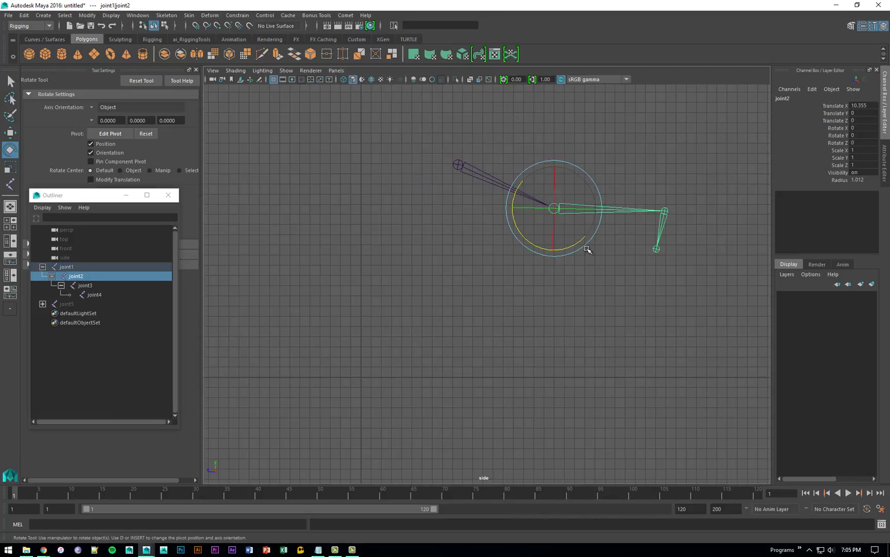
left_click_drag(570, 250, 591, 212)
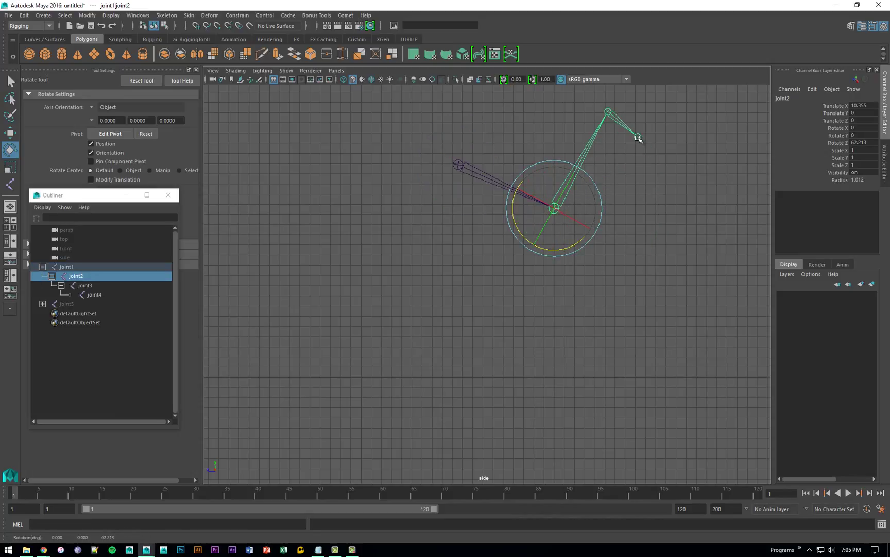
left_click(622, 120)
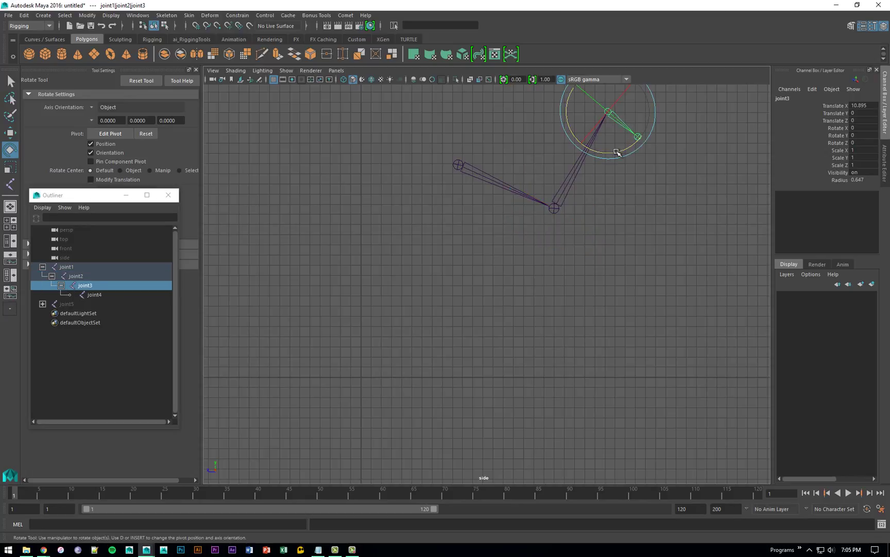
left_click_drag(617, 153, 654, 115)
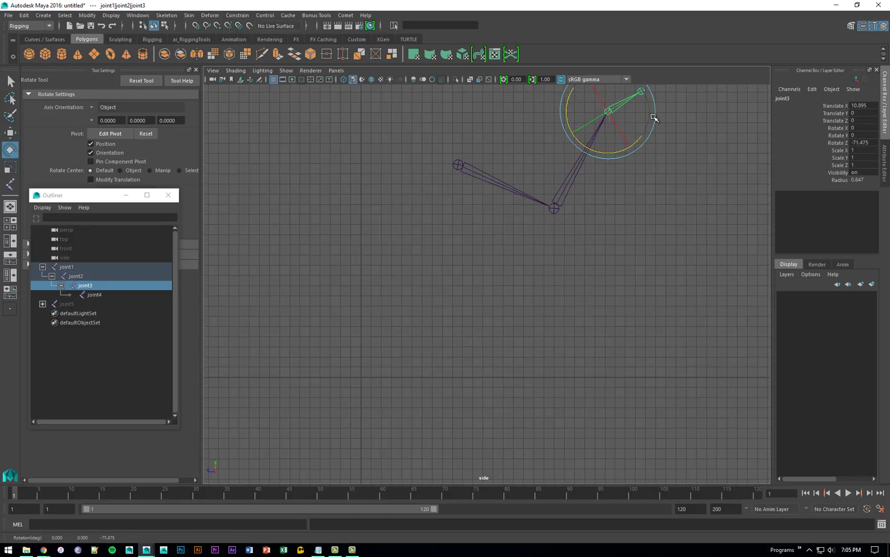
left_click_drag(616, 151, 620, 148)
middle_click_drag(606, 185, 573, 235, "alt")
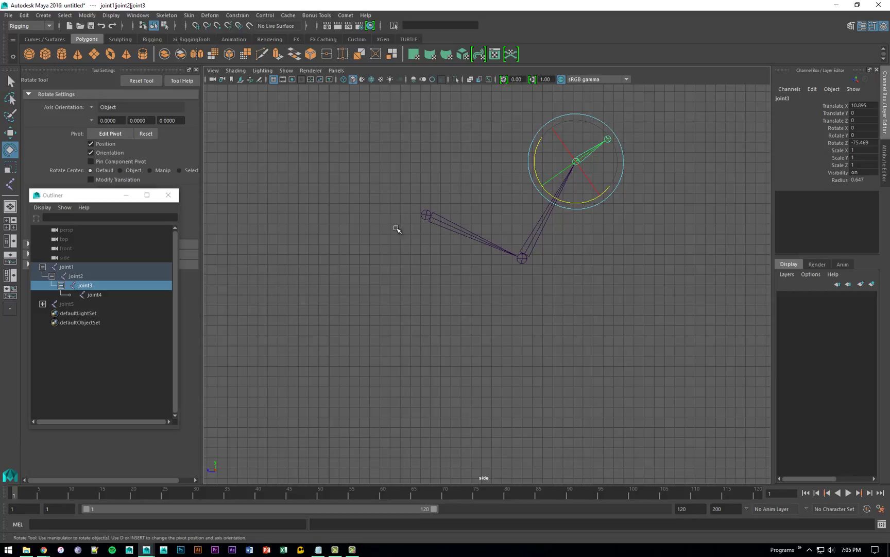
Step: Set a key at frame 1 on the original leg's hip, knee and ankle joints together
left_click(437, 220)
key("q")
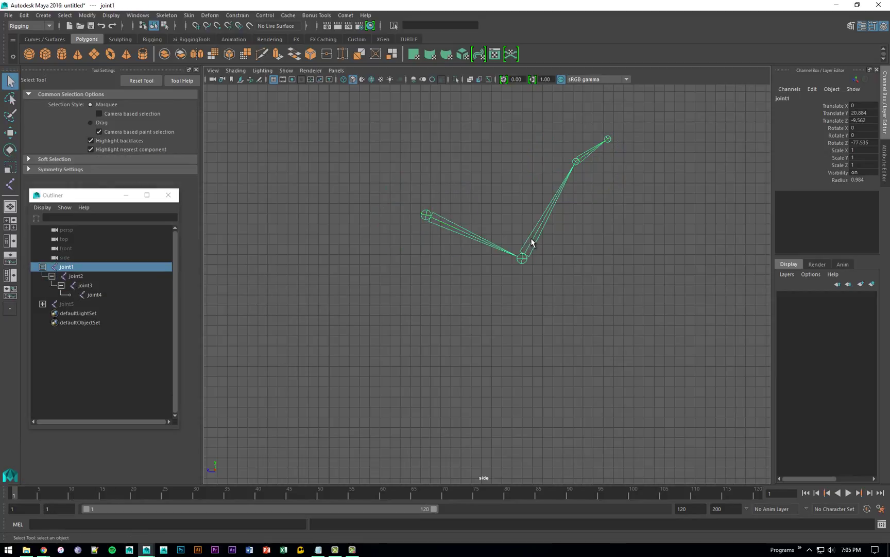
left_click(533, 241)
left_click(578, 161)
key("s")
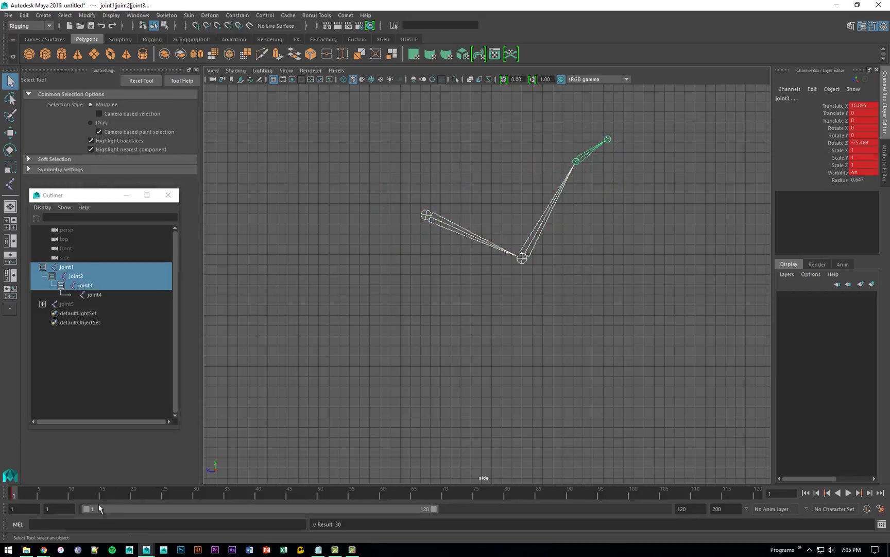
Step: At frame 120, rotate the original leg's hip to about 26.8, knee to about -20.7 and ankle to about 7.1 degrees in Rotate Z
key("alt+v")
left_click(436, 219)
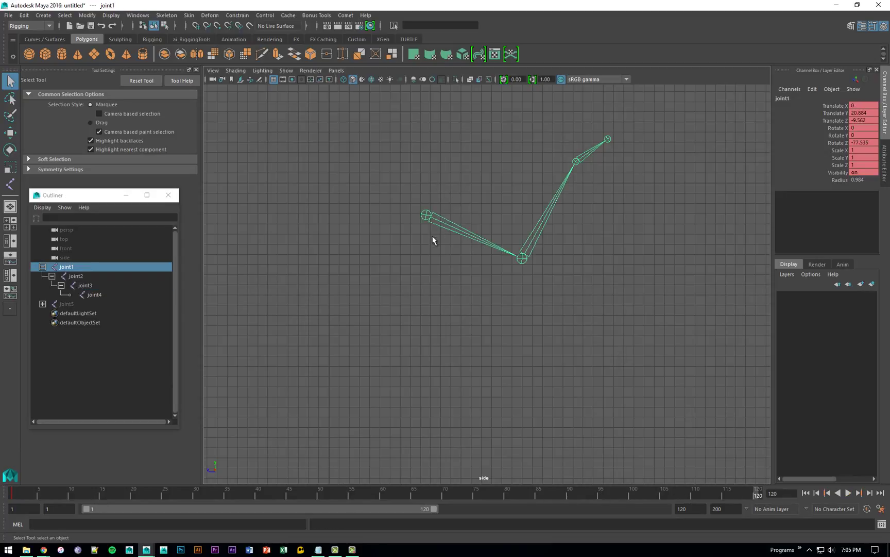
key("e")
left_click_drag(469, 205, 338, 403)
key("Down")
key("Down")
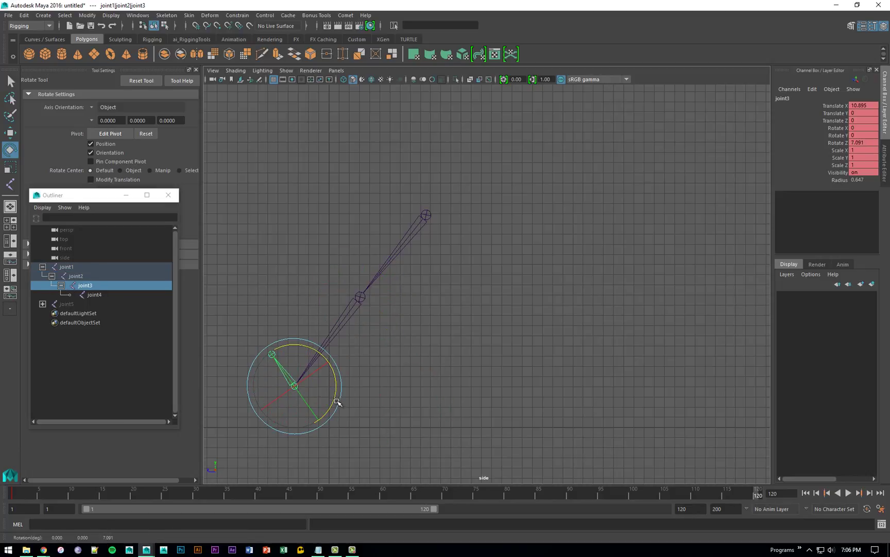
Step: Key the hip, knee and ankle joints at frame 120, play the animation and return to frame 1
key("q")
left_click(342, 311)
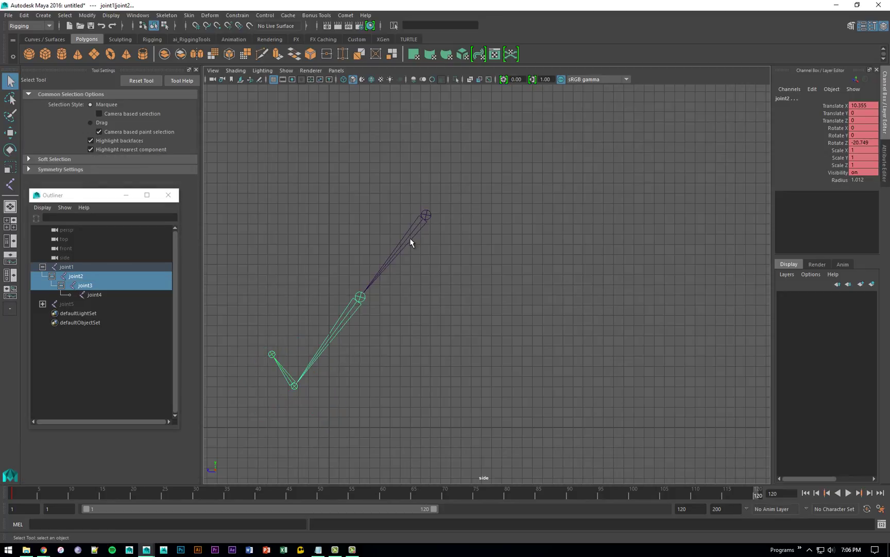
left_click(410, 237)
key("alt+v")
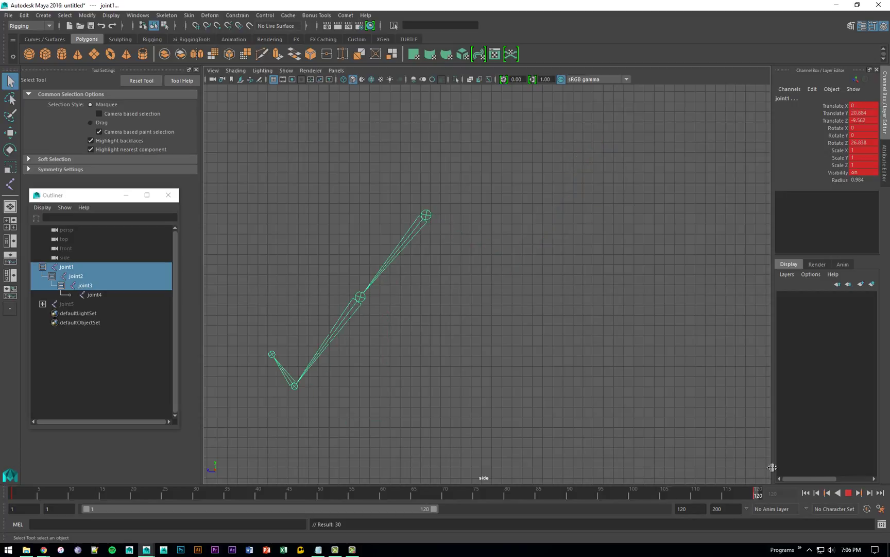
left_click(806, 493)
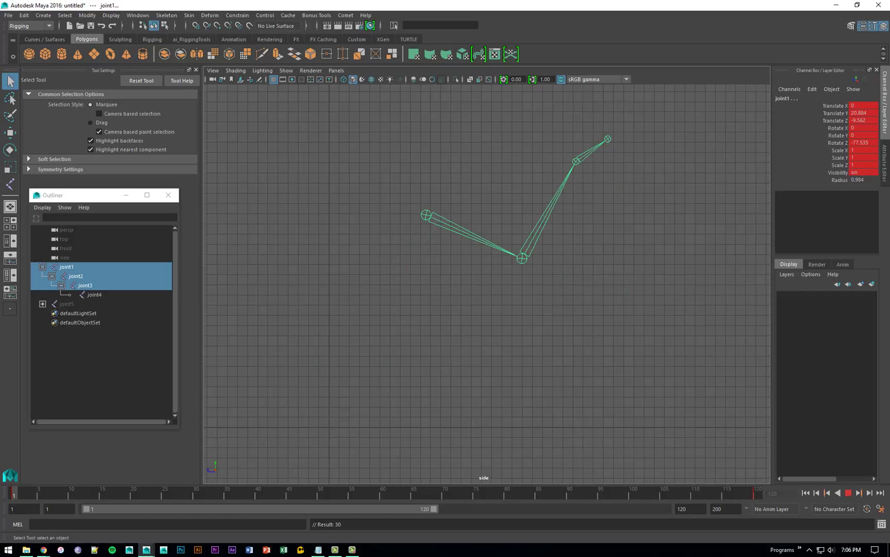
Step: Unhide the duplicated leg and move it farther from the original, to about -48 in Translate Z
scroll(613, 339, "down", 1)
middle_click_drag(498, 312, 430, 313, "alt")
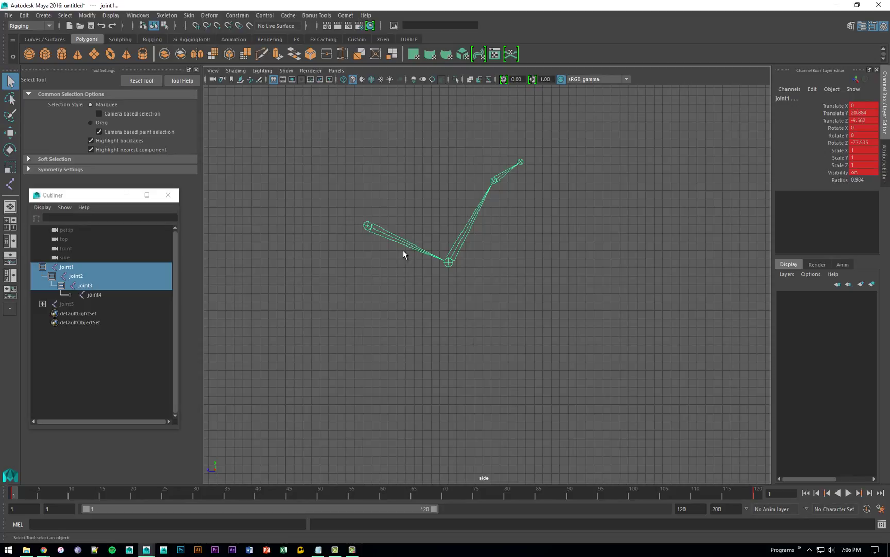
key("ctrl+shift+h")
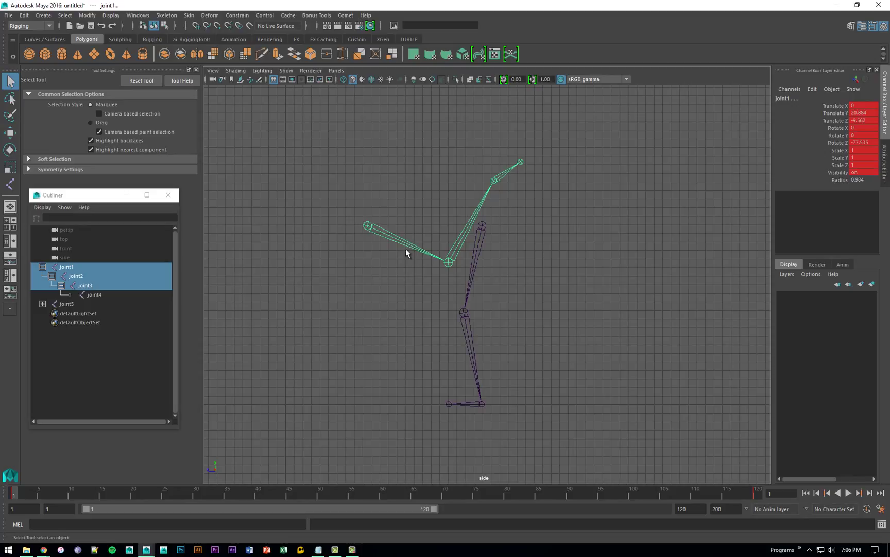
left_click(477, 245)
middle_click_drag(492, 255, 397, 248, "alt")
key("w")
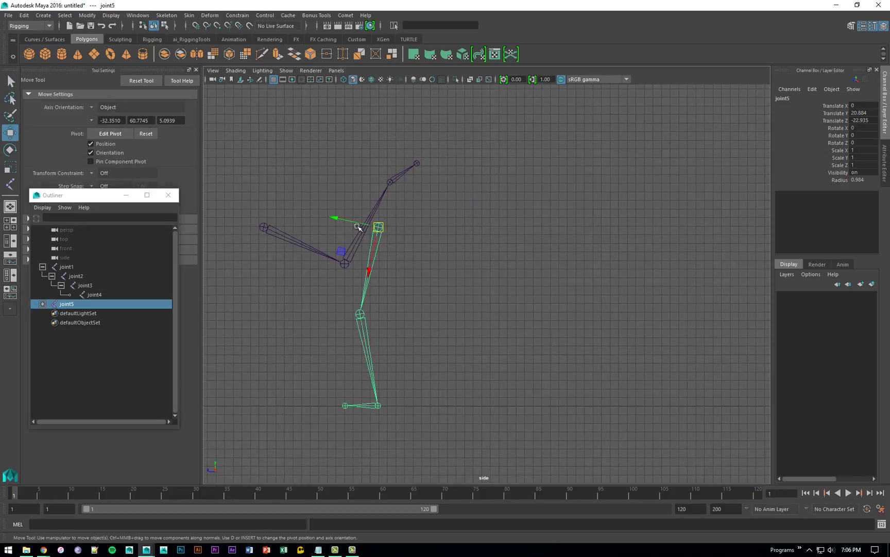
left_click_drag(361, 230, 542, 233)
middle_click_drag(495, 241, 441, 220, "alt")
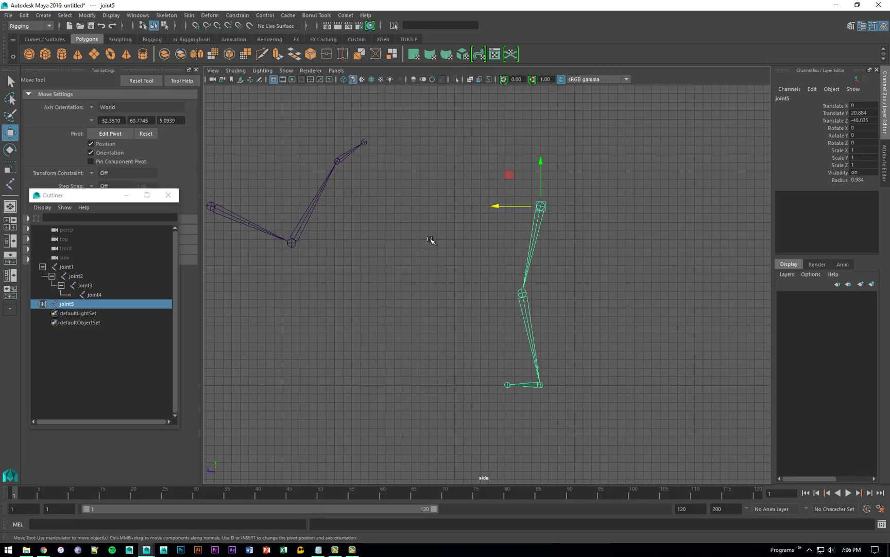
left_click(573, 262)
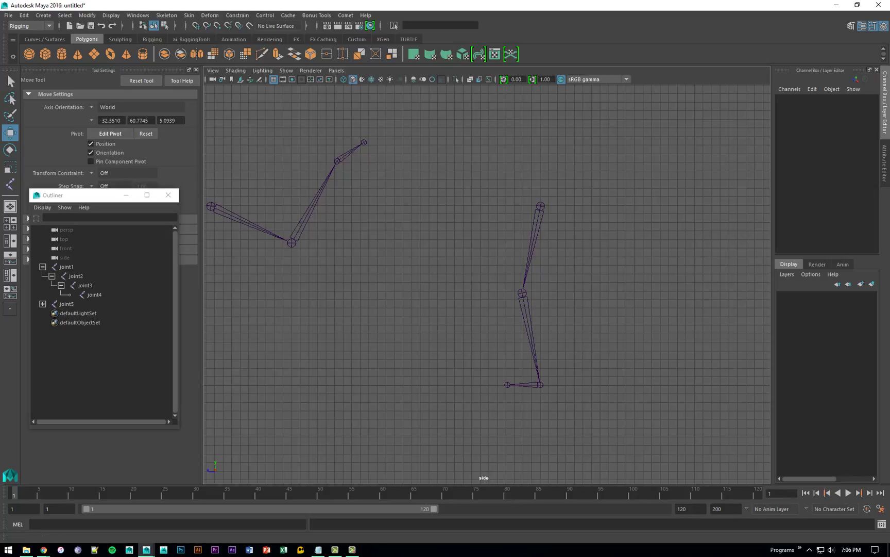
Step: Switch to Notepad, add "IK = Inverse Kinematics" with "Linear, translational, restricted motion" on the line below, and return to Maya
left_click_drag(0, 68, 571, 65)
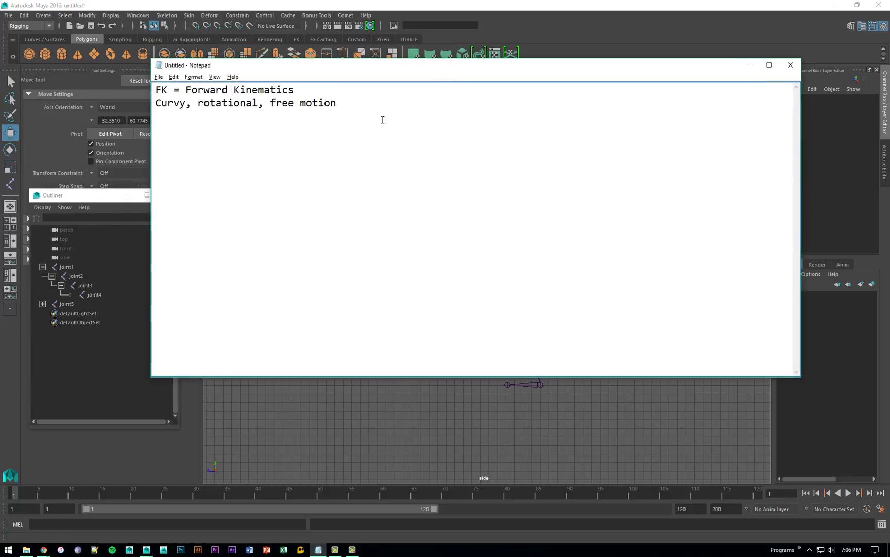
type("IK = Inverse Kinematics")
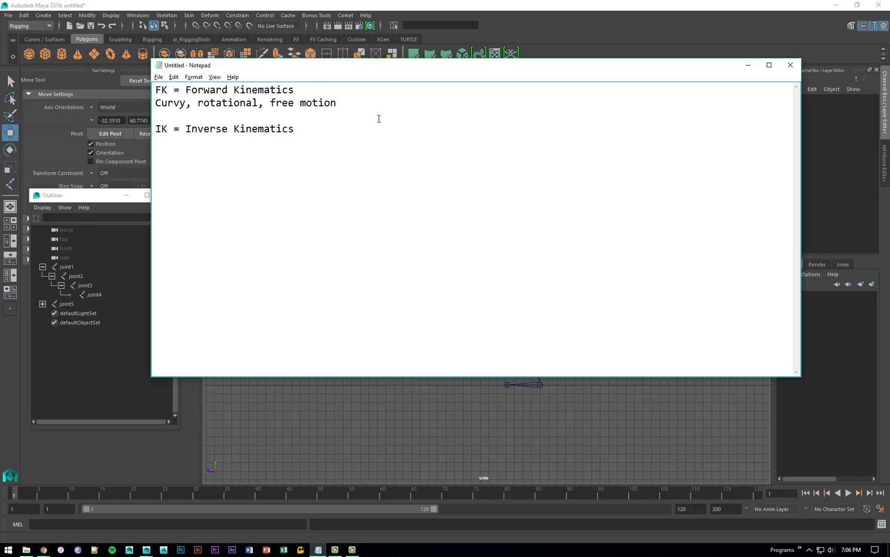
key("Return")
type("Linear, tras")
key("BackSpace")
type("nslational,")
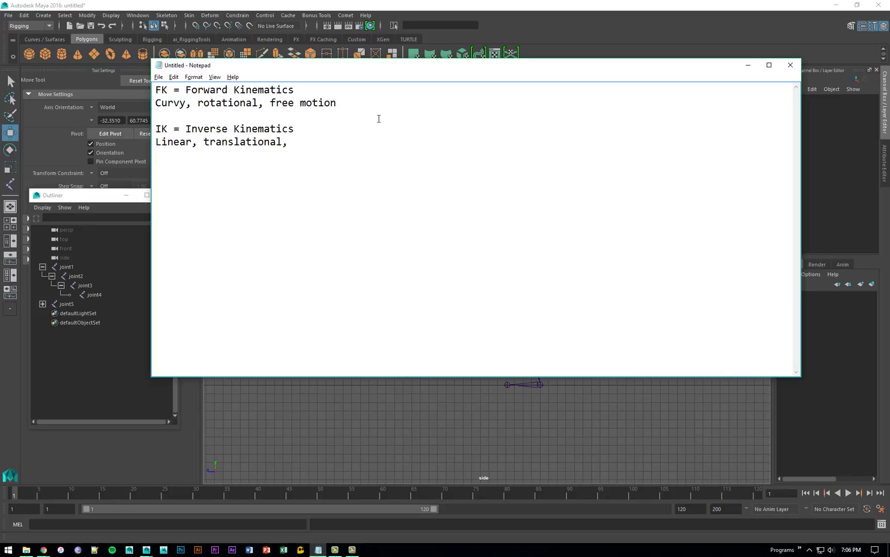
type(" restricted motion")
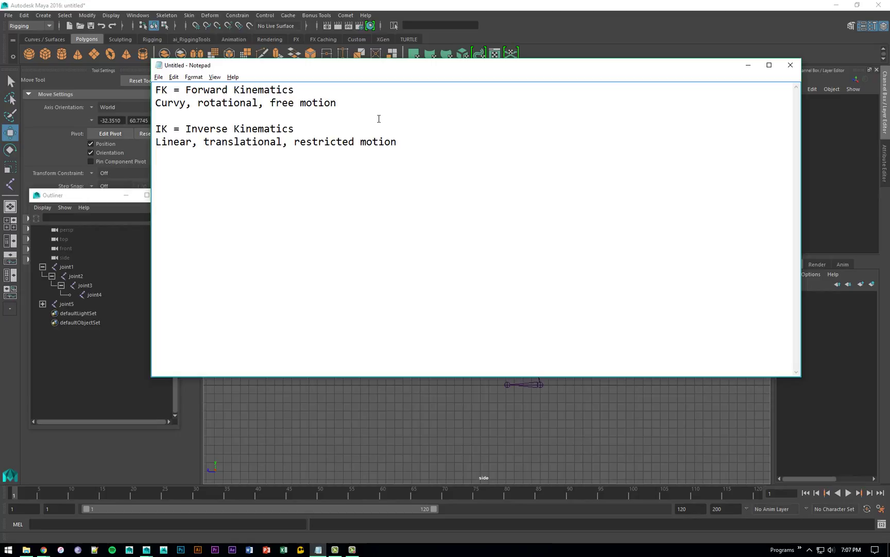
left_click_drag(433, 70, 0, 58)
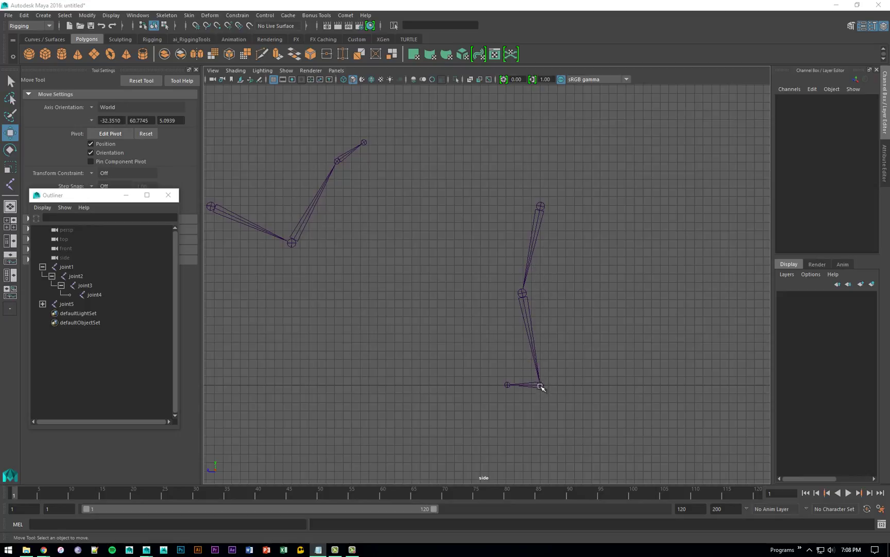
Step: Try rotating the duplicated leg's hip to about 45.6 degrees and its knee to about 87.8 degrees in Rotate Z
left_click(533, 248)
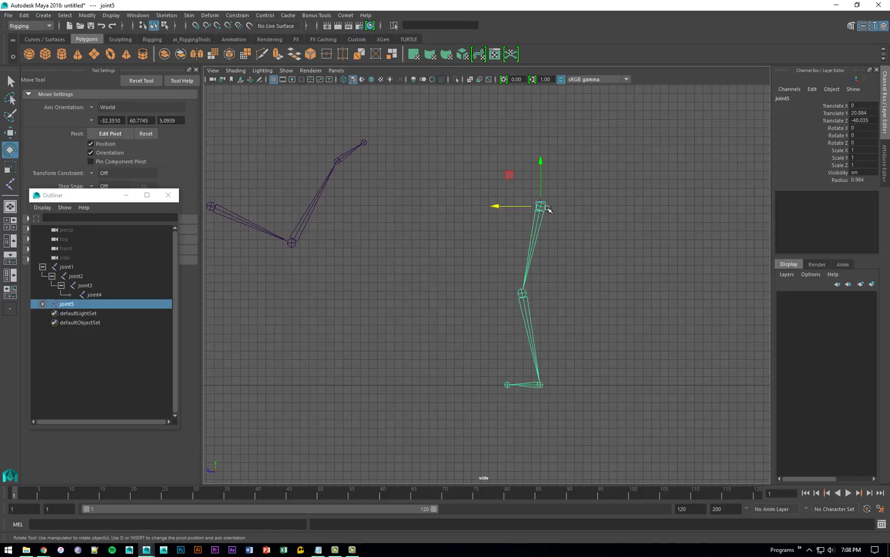
key("e")
left_click_drag(547, 229, 520, 245)
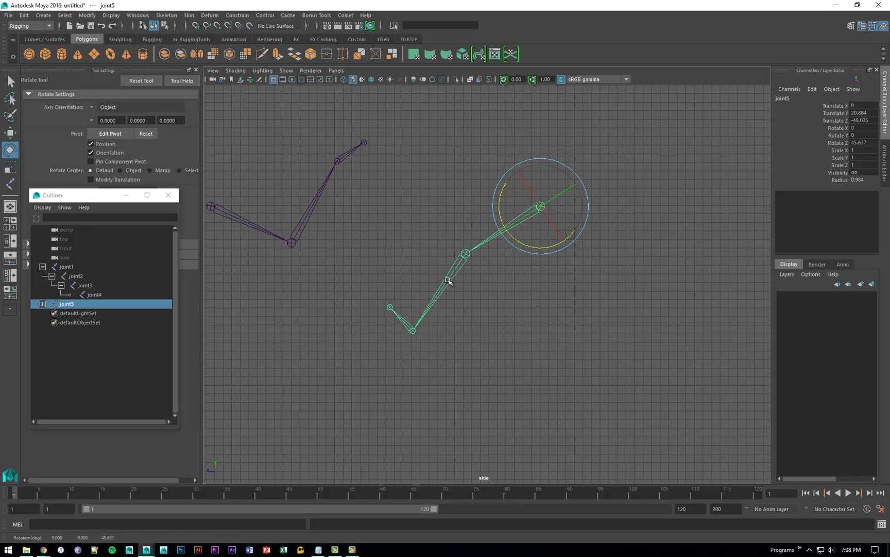
left_click(447, 280)
left_click_drag(474, 295, 609, 230)
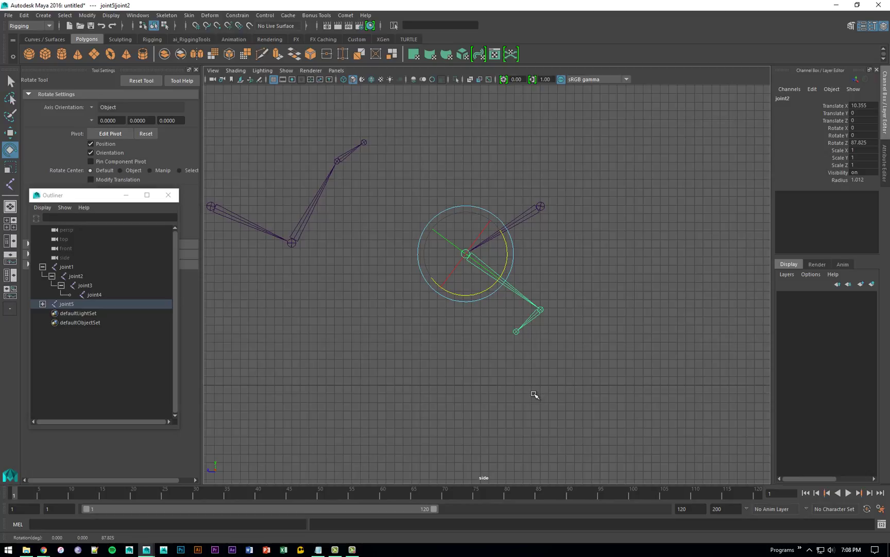
Step: Undo the hip and knee rotations of the duplicated leg
key("ctrl+z")
key("ctrl+z")
key("ctrl+z")
key("ctrl+z")
key("ctrl+z")
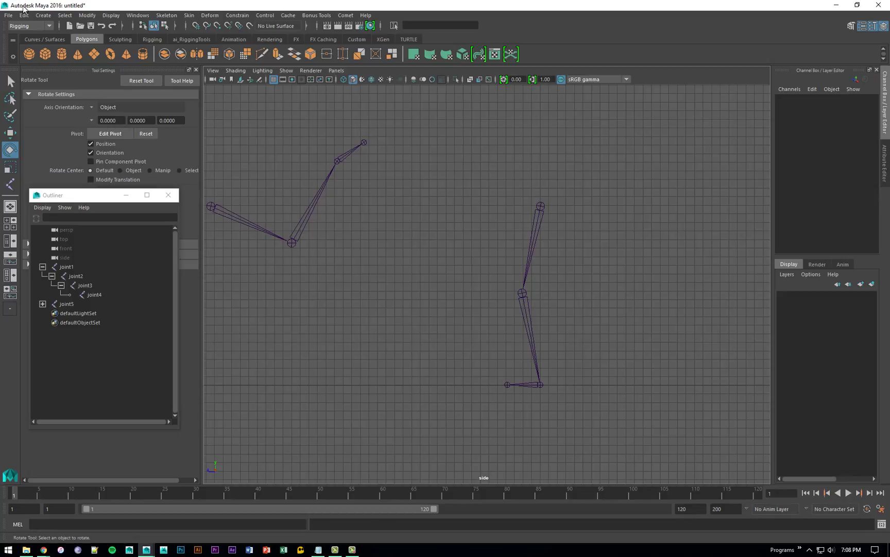
Step: Create a single-chain IK handle from the hip joint to the ankle joint of the duplicated leg
left_click(168, 16)
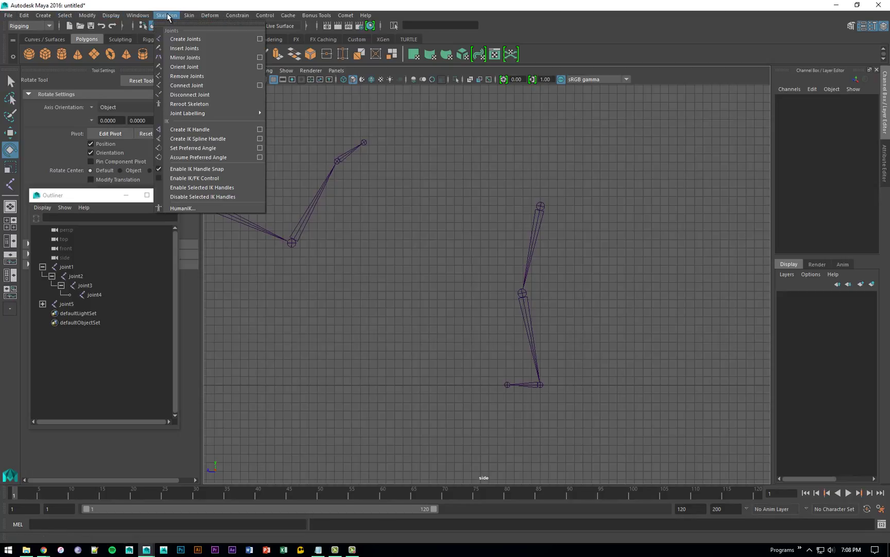
left_click(218, 131)
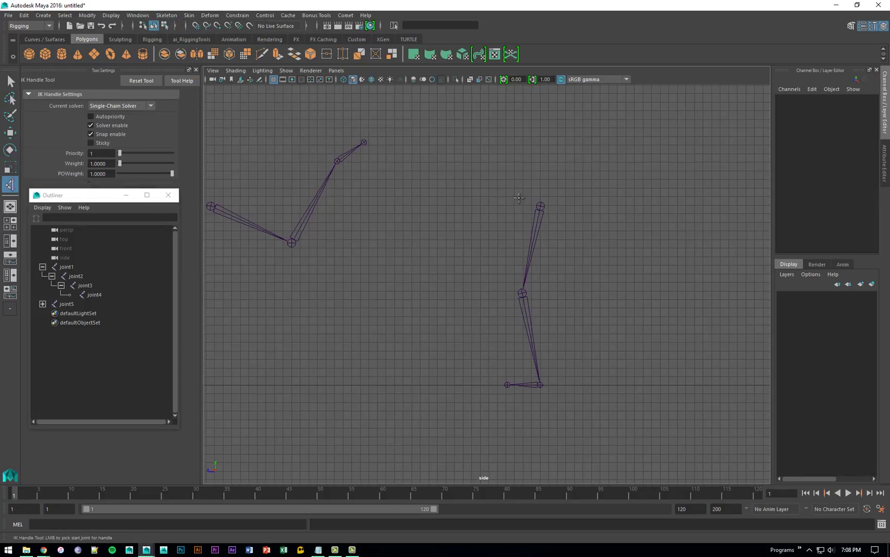
left_click(540, 206)
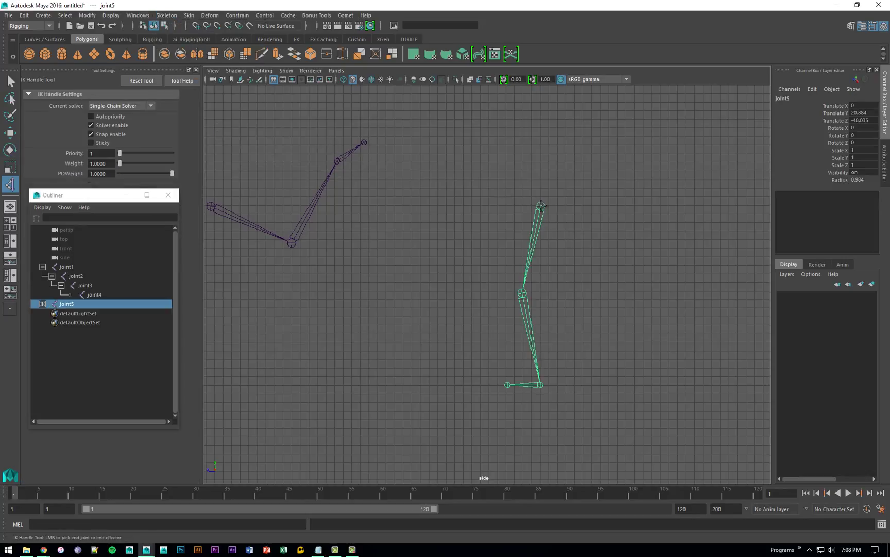
left_click(539, 384)
Step: Bend the duplicated leg by moving its IK handle vertically to about 9.1 in Translate Y
key("e")
key("w")
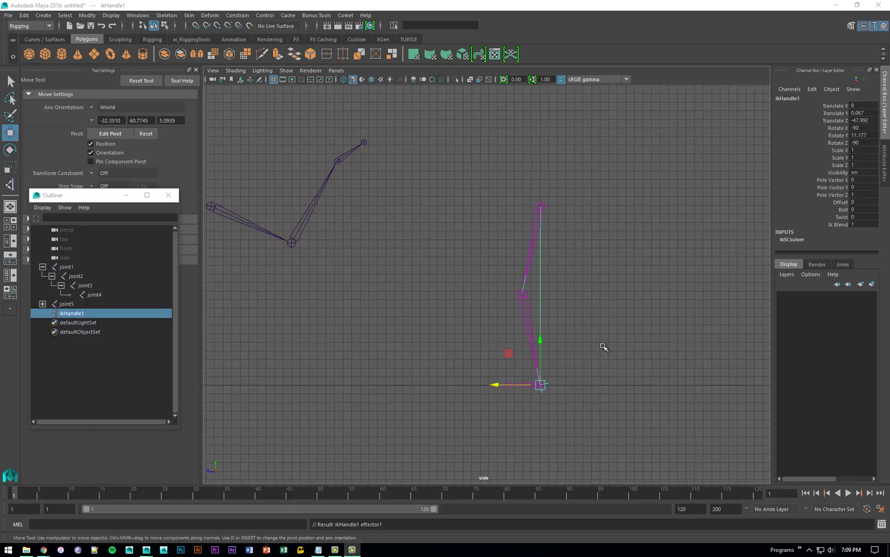
left_click(571, 380)
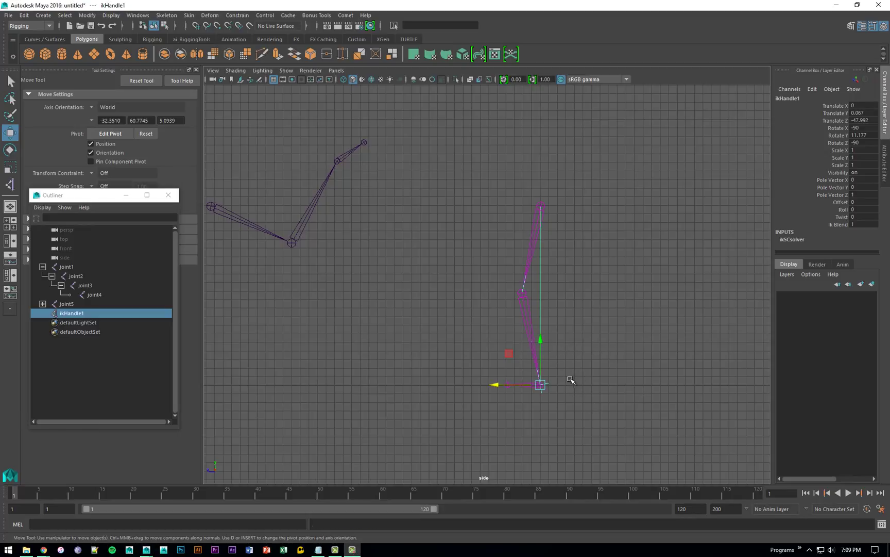
left_click(548, 384)
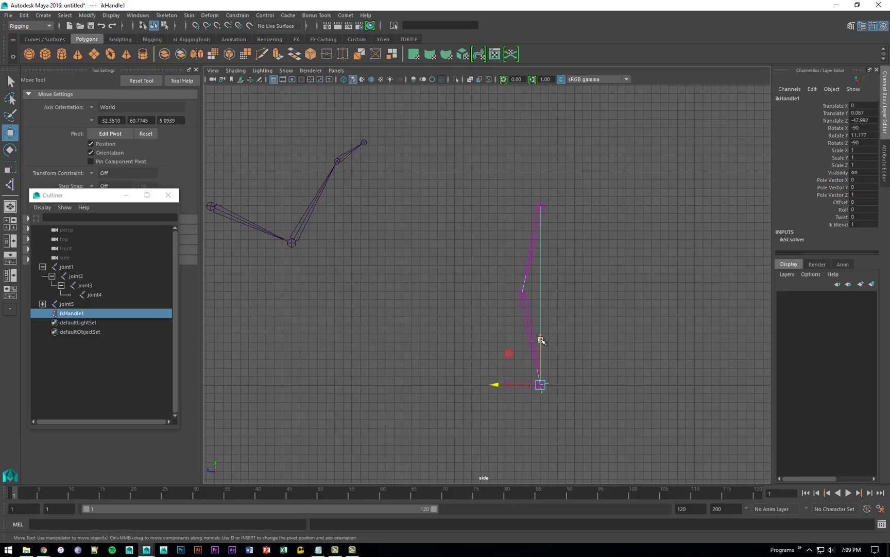
left_click_drag(539, 339, 498, 237)
right_click_drag(497, 238, 580, 302, "alt")
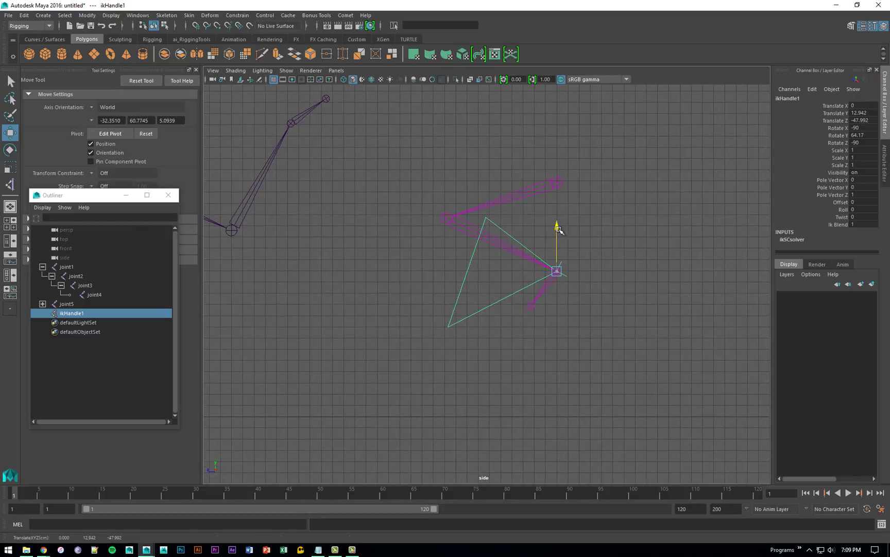
left_click_drag(558, 225, 555, 267)
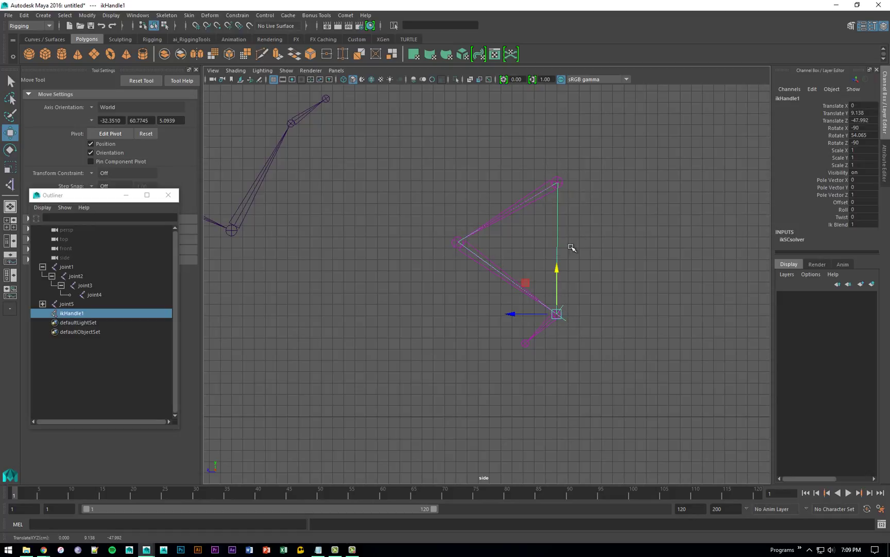
Step: Move the IK handle freely in the YZ plane to about 7.3 in Translate Y and -37.8 in Translate Z
left_click_drag(525, 283, 532, 330)
middle_click_drag(532, 329, 417, 318)
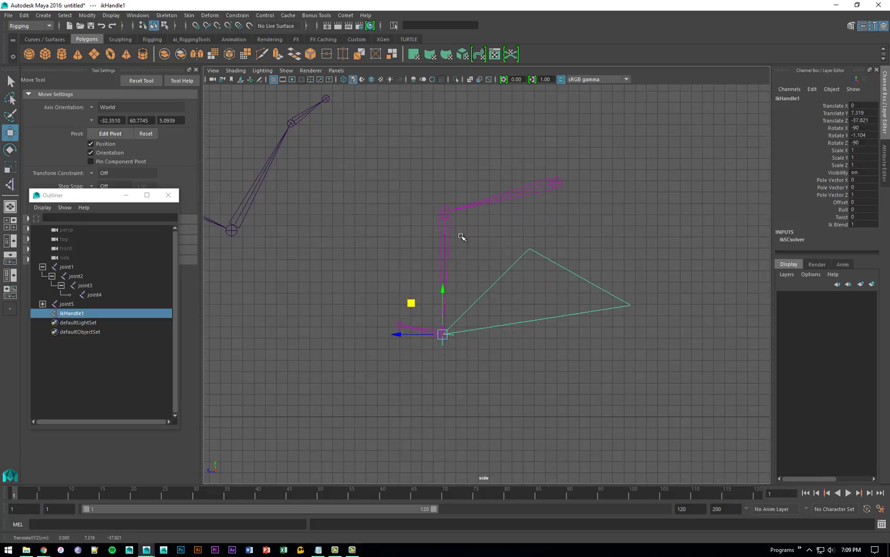
Step: Move the duplicated leg's IK handle freely in the YZ plane to about 11.5 in Translate Y and -37.4 in Translate Z
scroll(576, 250, "down", 1)
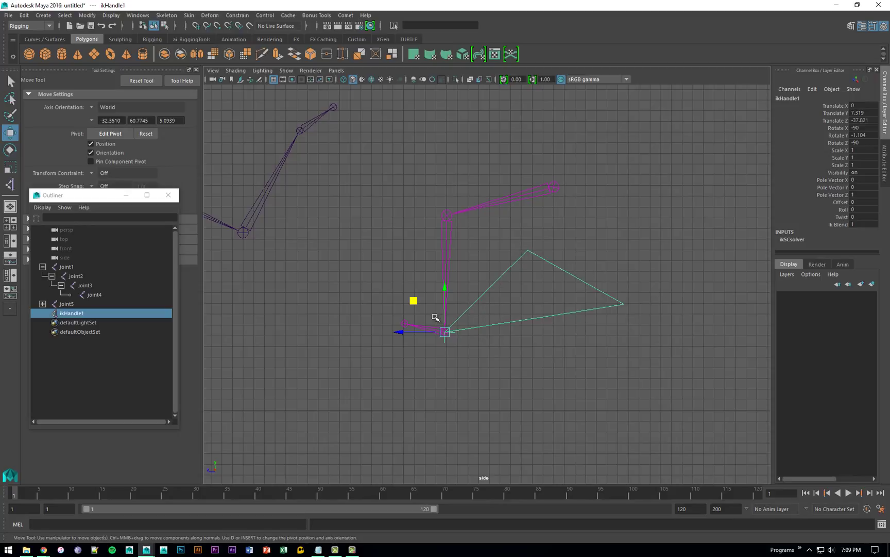
middle_click_drag(415, 300, 463, 325)
left_click_drag(462, 325, 407, 255)
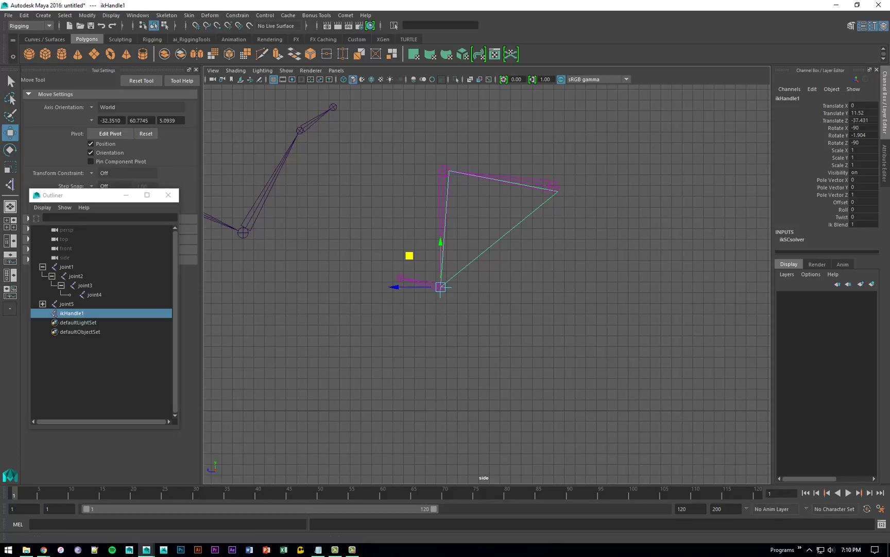
Step: Switch to the Notepad notes, highlight the word "Inverse" in the IK definition, and return to Maya
left_click(318, 549)
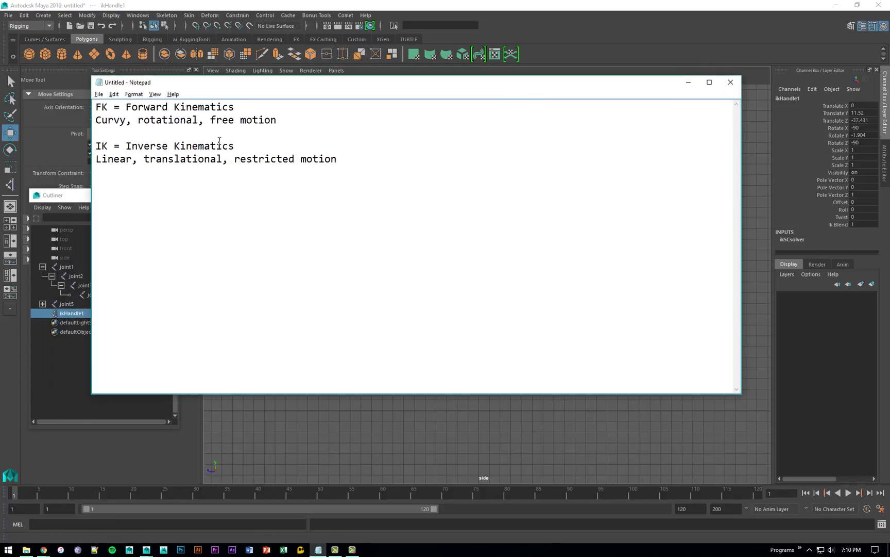
double_click(168, 146)
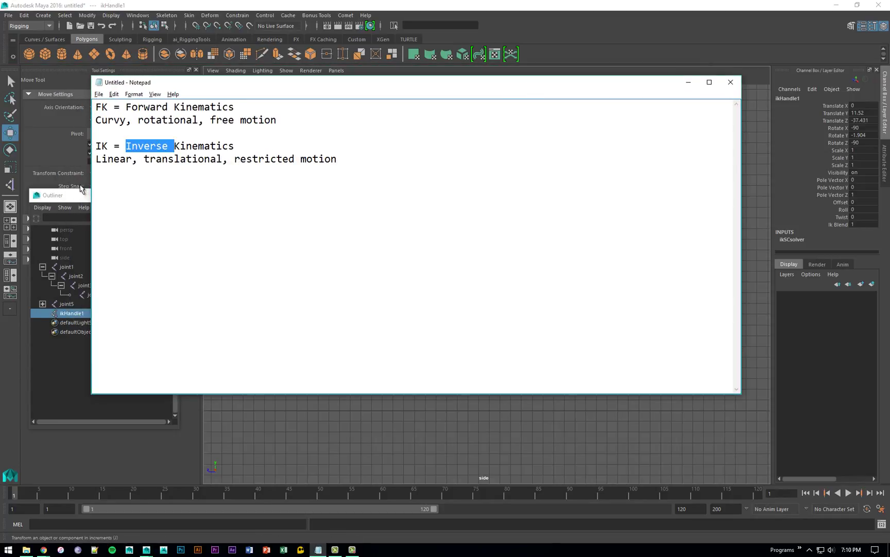
left_click_drag(365, 83, 0, 101)
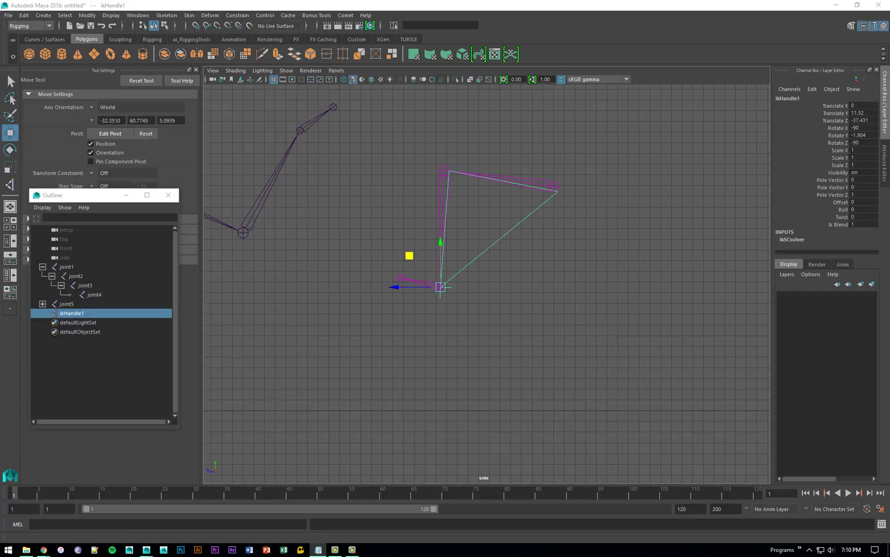
Step: Undo the moves of the duplicated leg's IK handle and delete that handle
right_click_drag(514, 259, 475, 249, "alt")
middle_click_drag(475, 249, 544, 254, "alt")
key("ctrl+z")
key("ctrl+z")
key("ctrl+z")
key("ctrl+z")
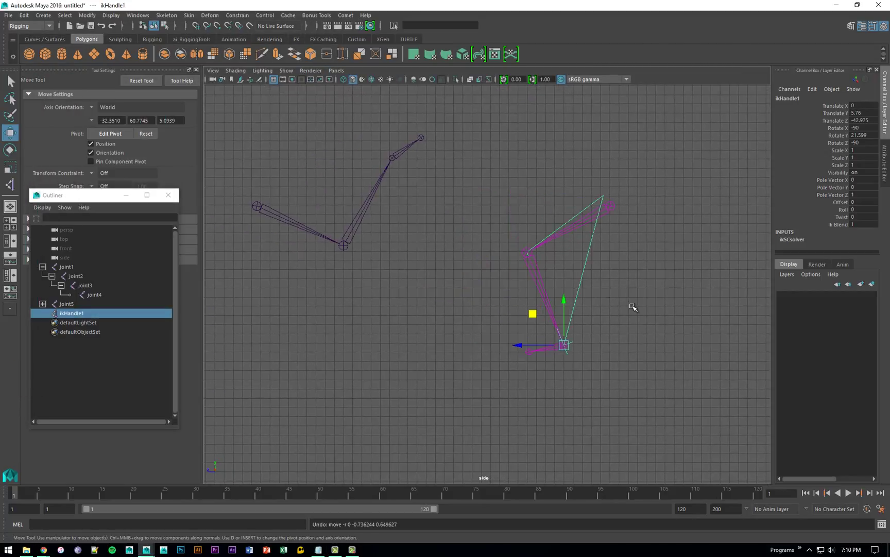
key("ctrl+z")
key("ctrl+z")
key("ctrl+z")
key("ctrl+z")
key("ctrl+z")
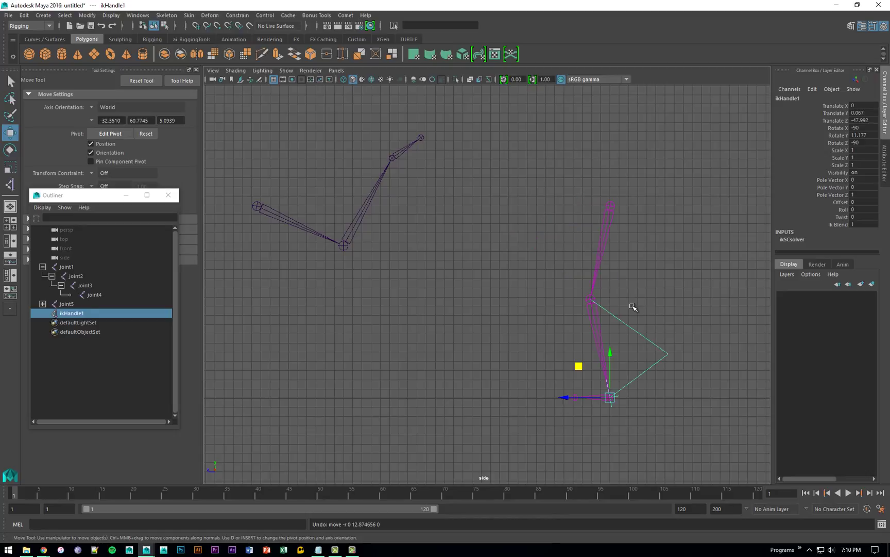
left_click_drag(622, 383, 601, 412)
key("Delete")
Step: Reset the rotations of the original leg's hip, knee and ankle joints
left_click(278, 214)
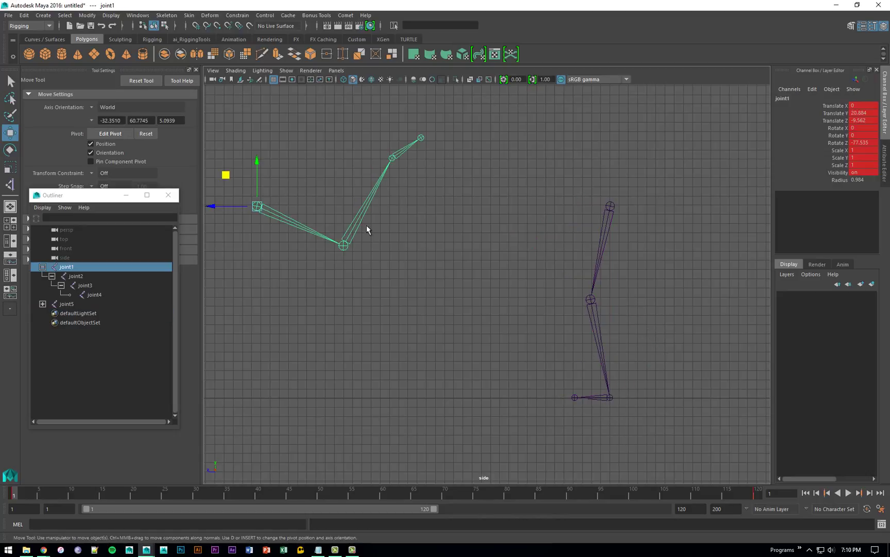
key("q")
left_click(375, 201, "shift")
left_click(405, 151, "shift")
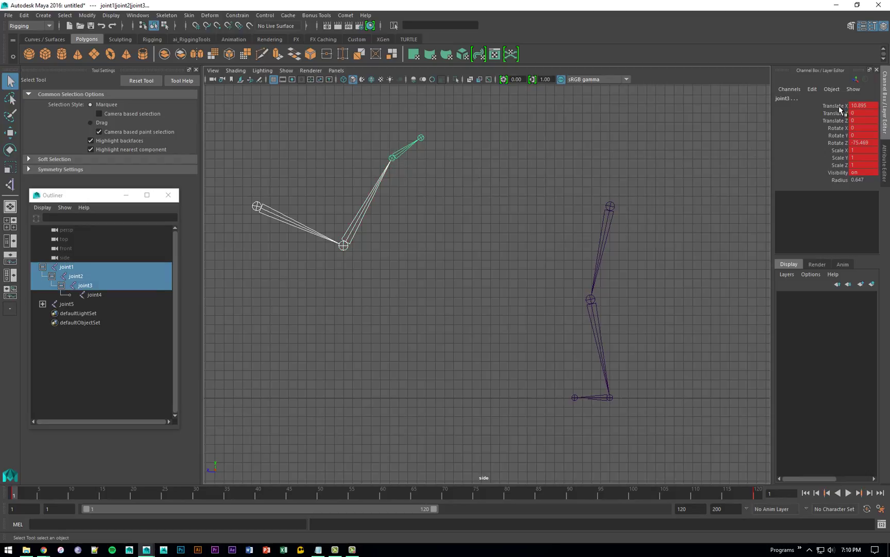
key("ctrl+h")
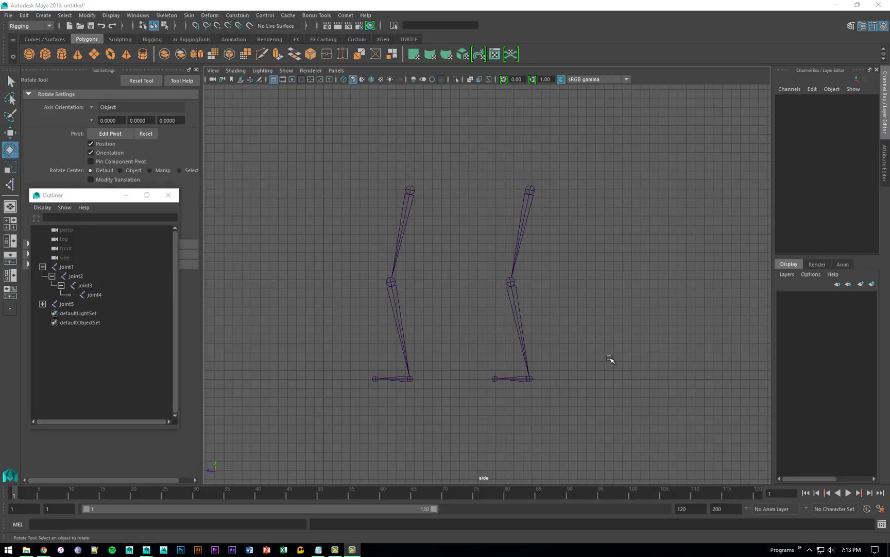
Step: Move the Outliner clear of the tool settings and delete the duplicated leg's joint chain
middle_click_drag(531, 283, 527, 288, "alt")
right_click_drag(527, 288, 557, 290, "alt")
middle_click_drag(558, 290, 556, 280, "alt")
right_click_drag(556, 280, 560, 283, "alt")
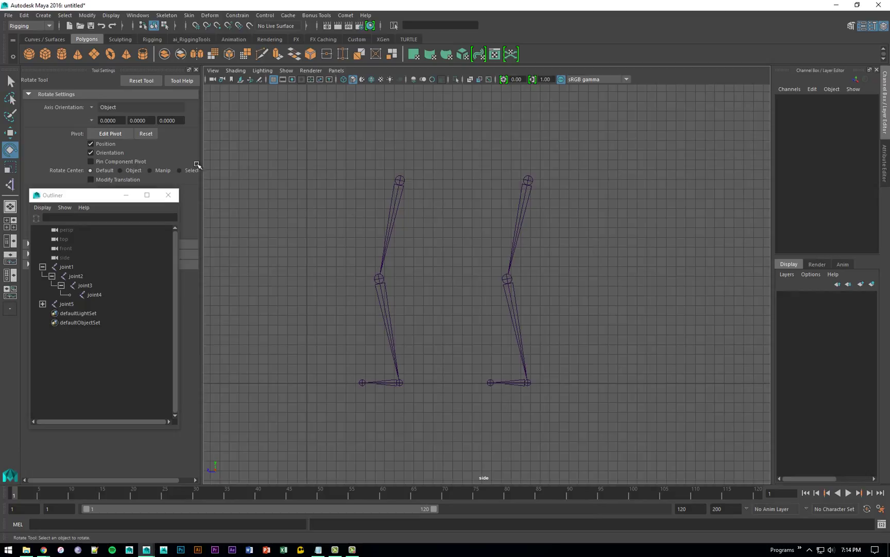
left_click_drag(77, 200, 84, 288)
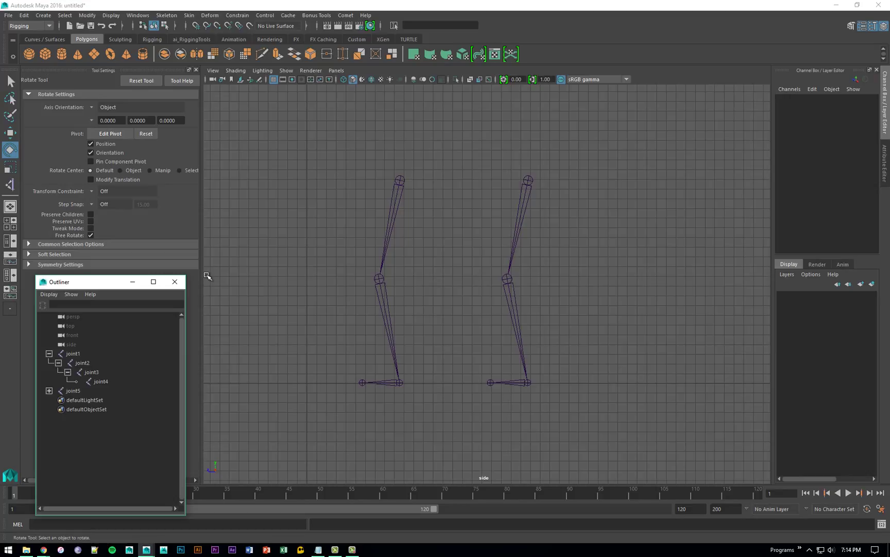
left_click_drag(456, 159, 567, 200)
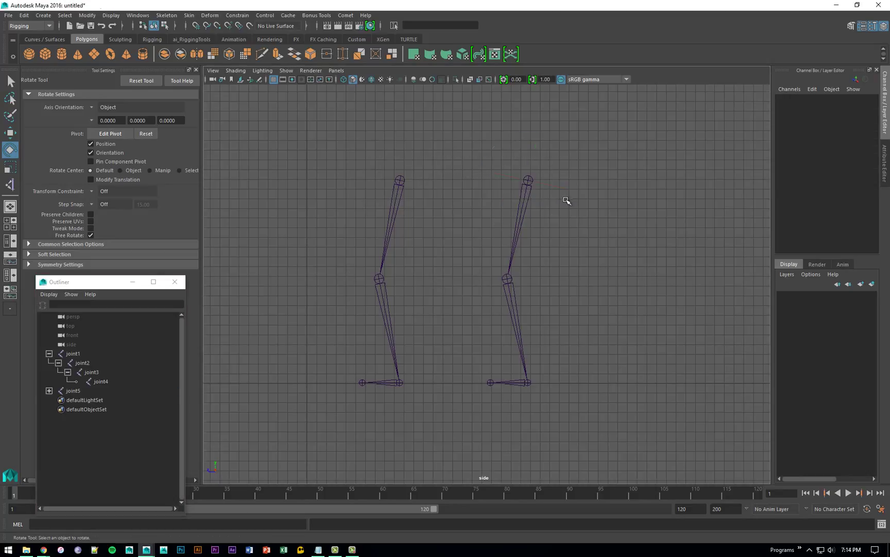
key("Delete")
key("a")
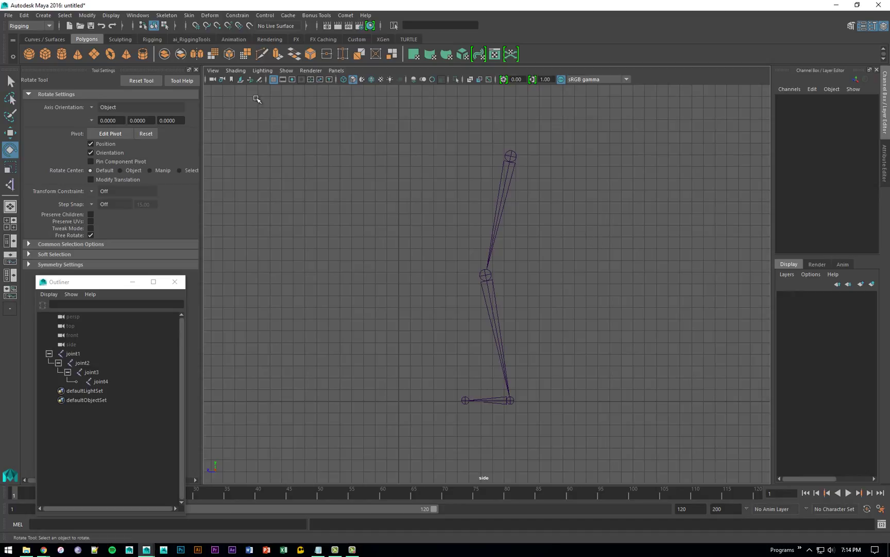
Step: Create an IK handle with the Rotate-Plane Solver from the hip joint to the ankle joint of the remaining leg
left_click(170, 15)
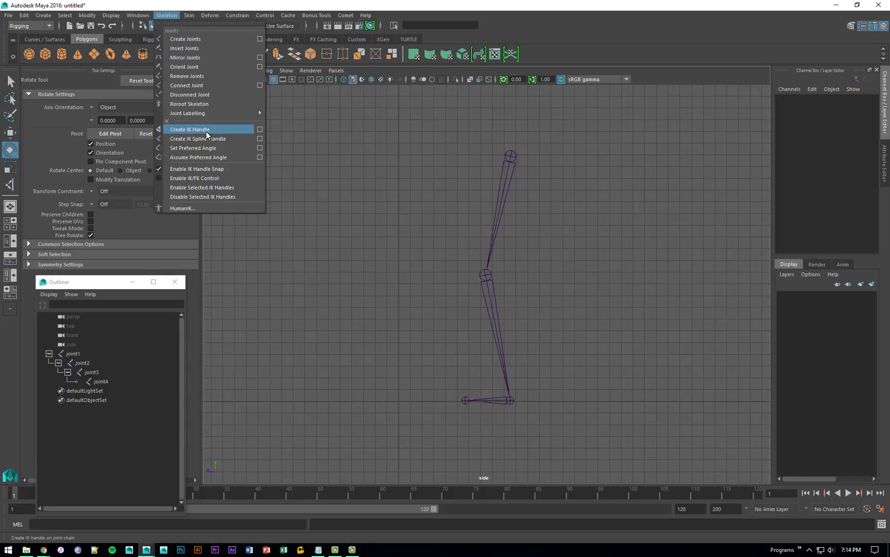
left_click(259, 131)
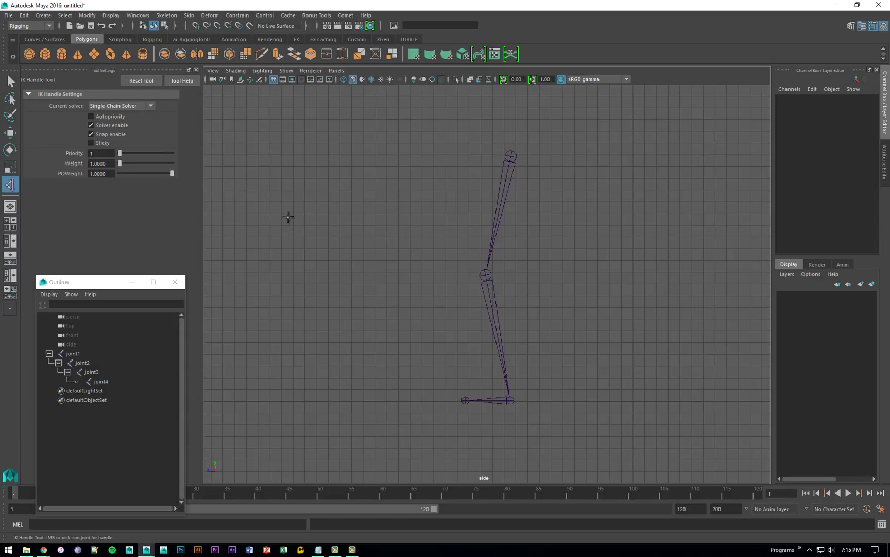
left_click(150, 106)
left_click(133, 125)
left_click(510, 156)
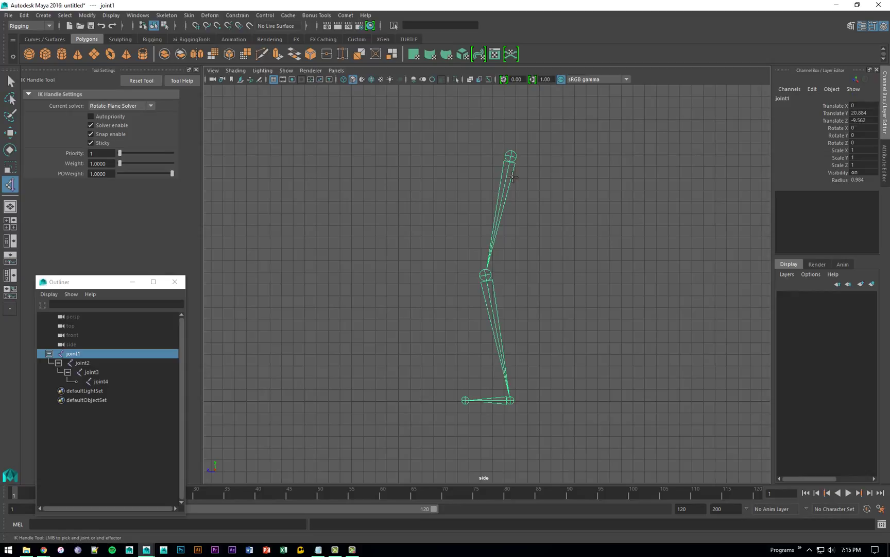
left_click(510, 399)
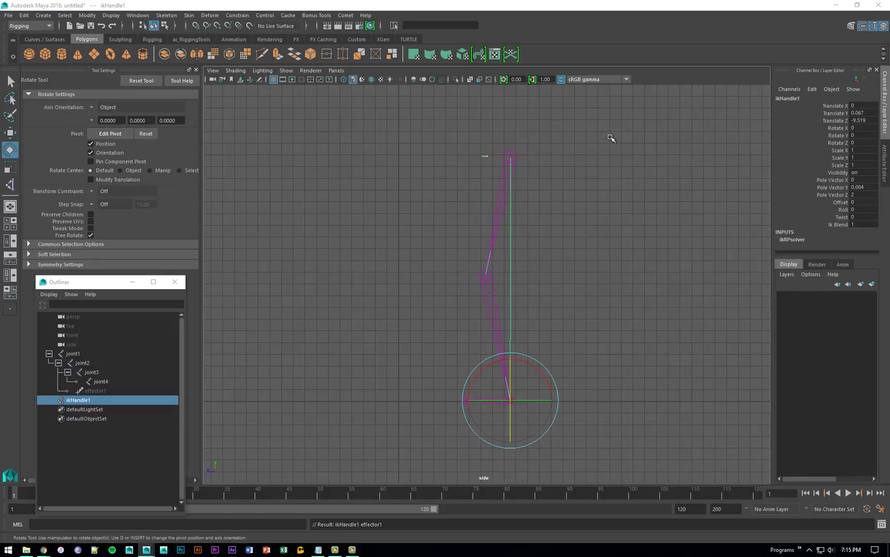
Step: Try a vertical move of the rotate-plane IK handle in the perspective view and undo it
key("space")
key("space")
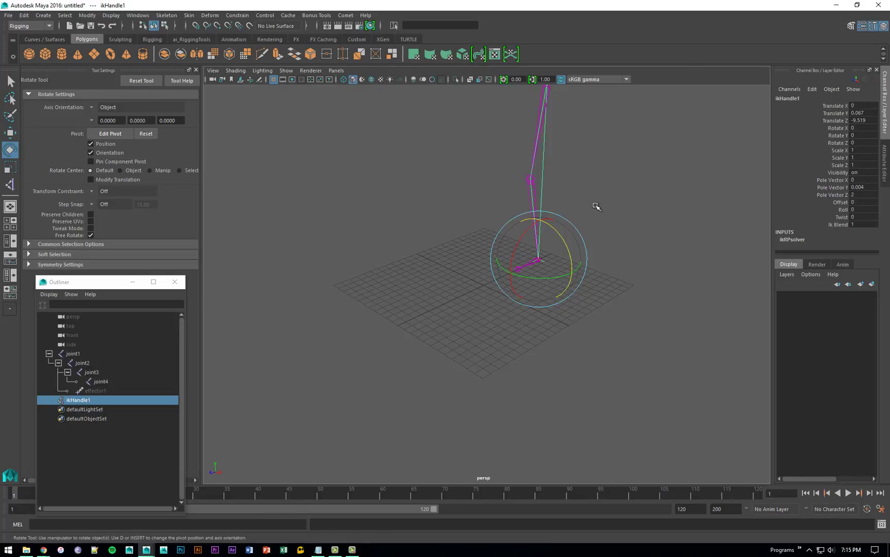
left_click_drag(596, 207, 517, 320, "alt")
key("w")
key("ctrl+z")
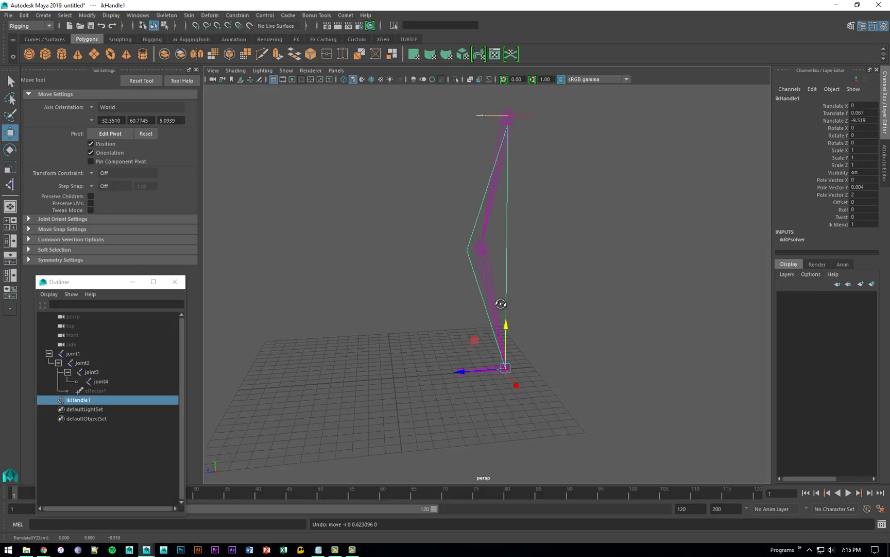
left_click_drag(497, 302, 532, 320, "alt")
Step: Reselect the rotate-plane IK handle at the ankle, try changing its Twist attribute, and undo the change
key("q")
left_click(512, 357)
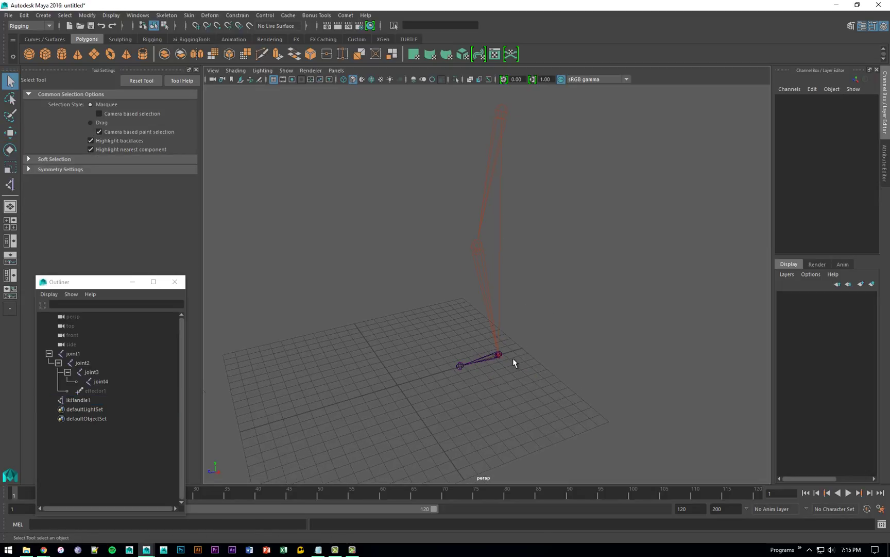
left_click(503, 359)
left_click_drag(573, 378, 565, 321, "alt")
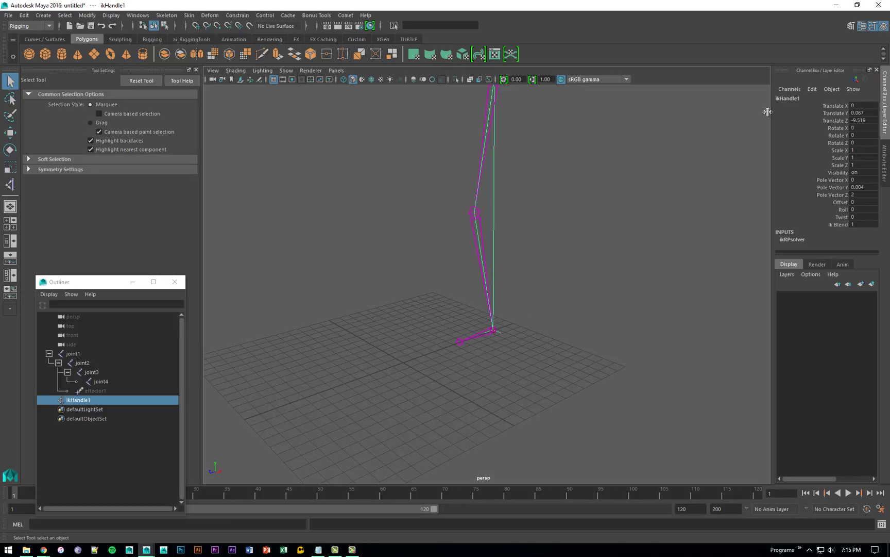
left_click(840, 220)
left_click_drag(607, 219, 554, 257, "alt")
mouse_move(548, 247)
middle_mouse_down()
mouse_move(536, 249)
mouse_move(567, 251)
mouse_move(518, 250)
mouse_move(572, 251)
mouse_move(517, 251)
mouse_move(588, 248)
mouse_move(530, 249)
mouse_move(550, 252)
middle_mouse_up()
key("ctrl+z")
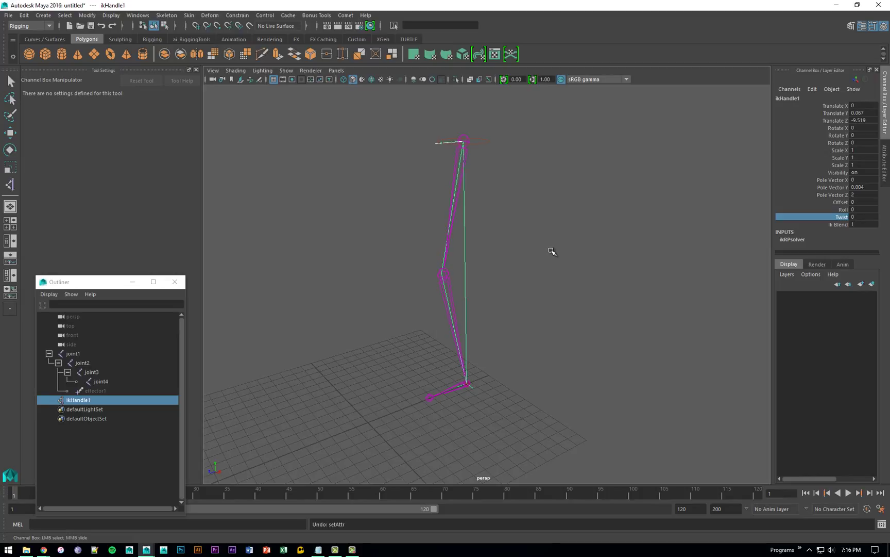
Step: Replace the rotate-plane IK handle with a Single-Chain Solver IK handle from the hip joint to the ankle joint
right_click_drag(623, 282, 540, 270, "alt")
left_click_drag(540, 270, 531, 265, "alt")
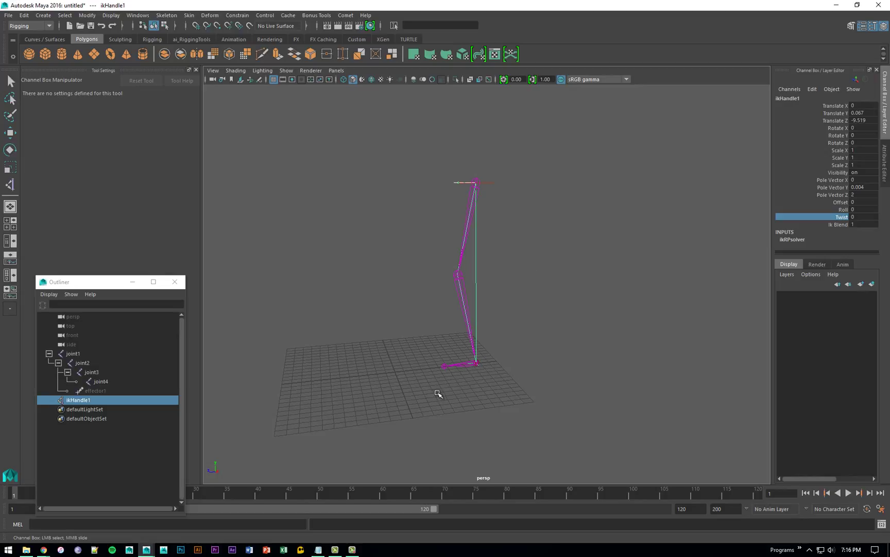
key("Delete")
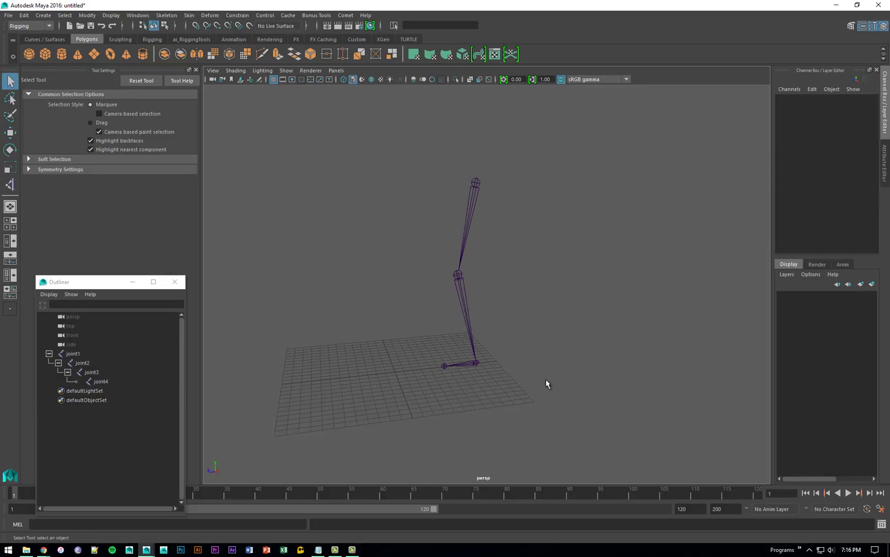
left_click(166, 15)
left_click(260, 130)
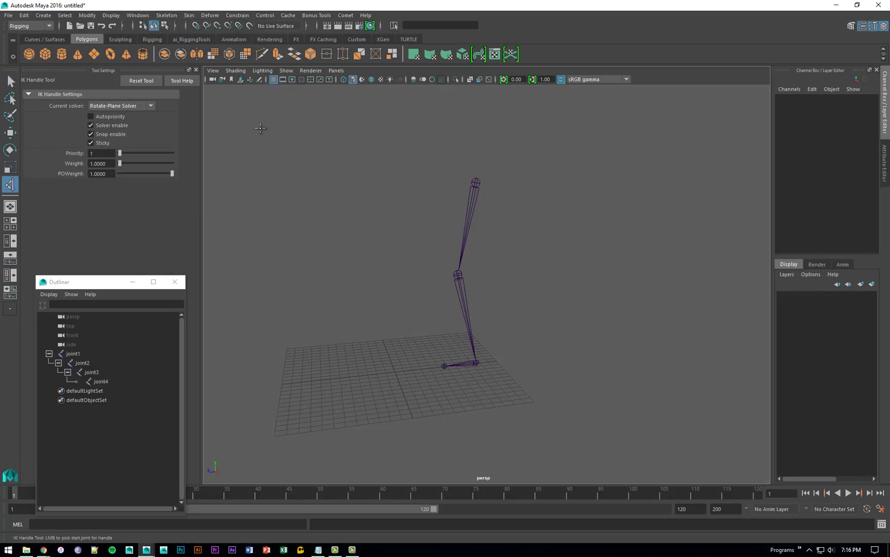
left_click(138, 106)
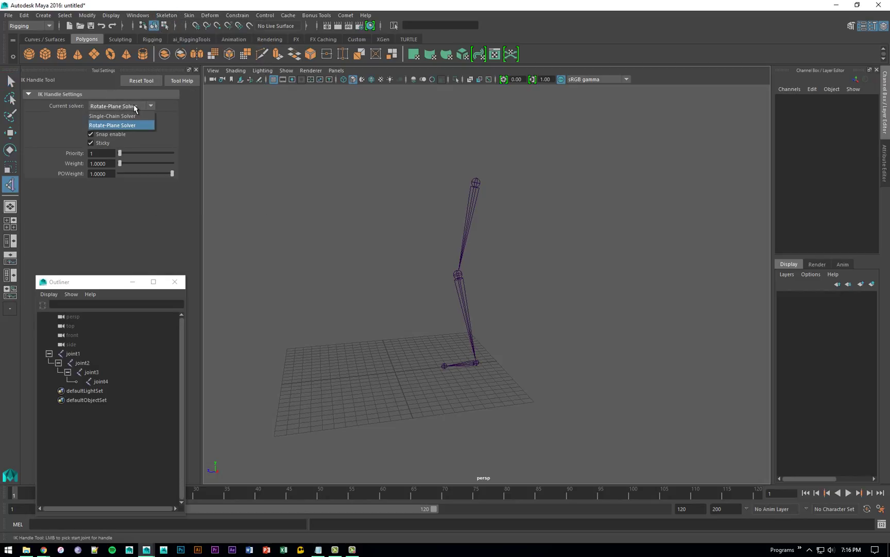
left_click(132, 118)
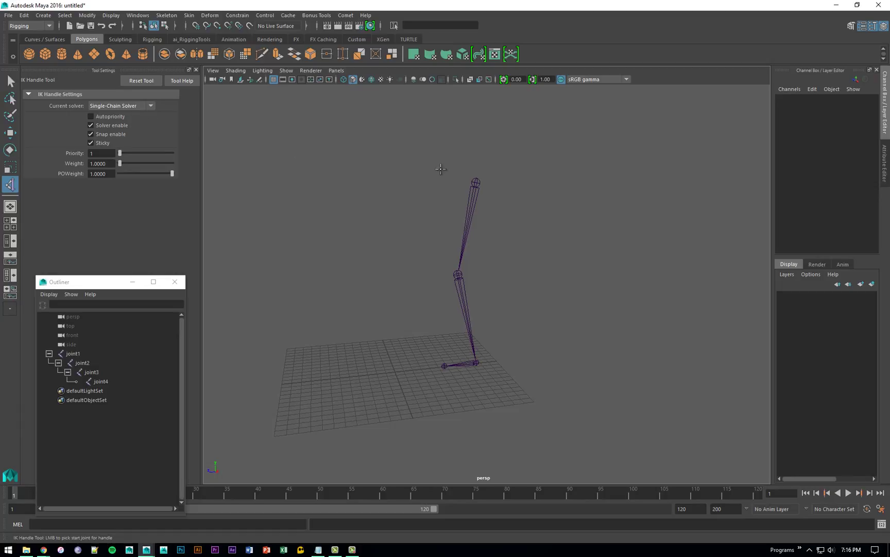
left_click(475, 182)
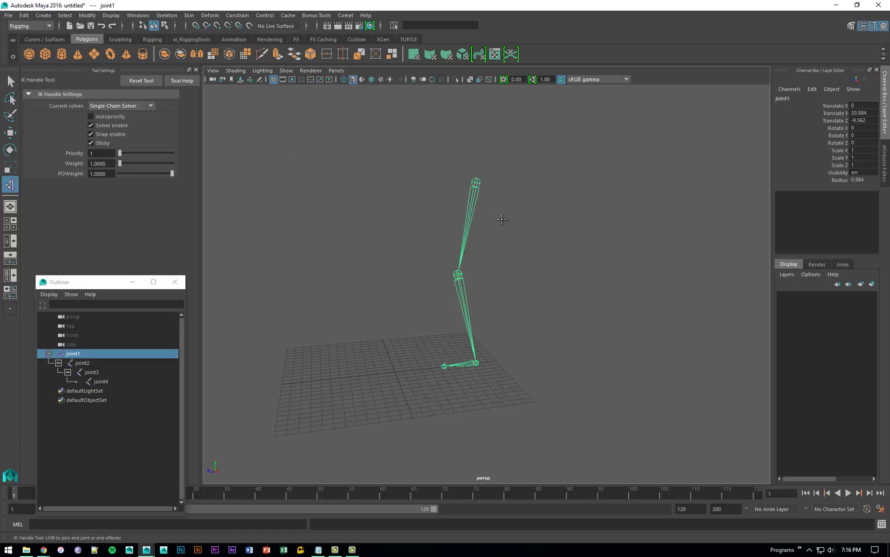
left_click(477, 362)
Step: Try a vertical move of the single-chain IK handle and undo it
left_click_drag(498, 342, 547, 357, "alt")
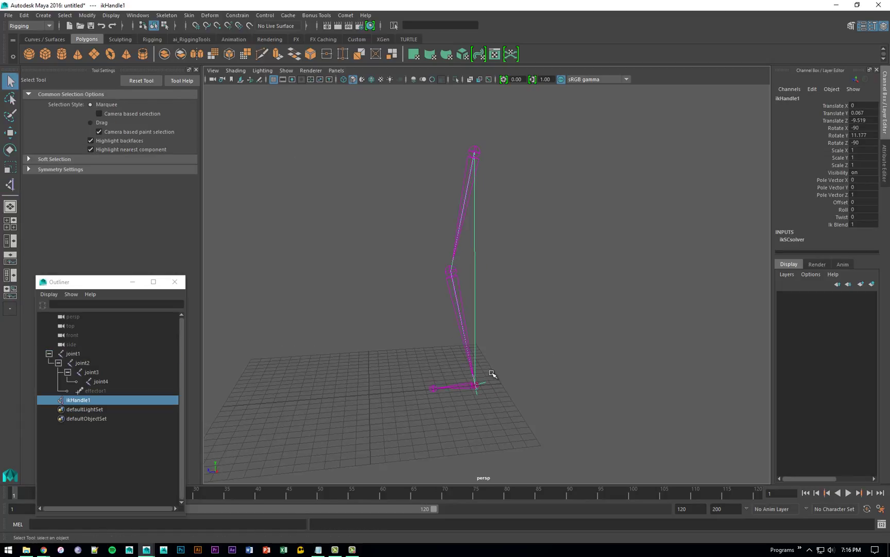
key("w")
mouse_move(477, 345)
left_mouse_down()
mouse_move(479, 260)
mouse_move(478, 352)
mouse_move(478, 336)
left_mouse_up()
key("ctrl+z")
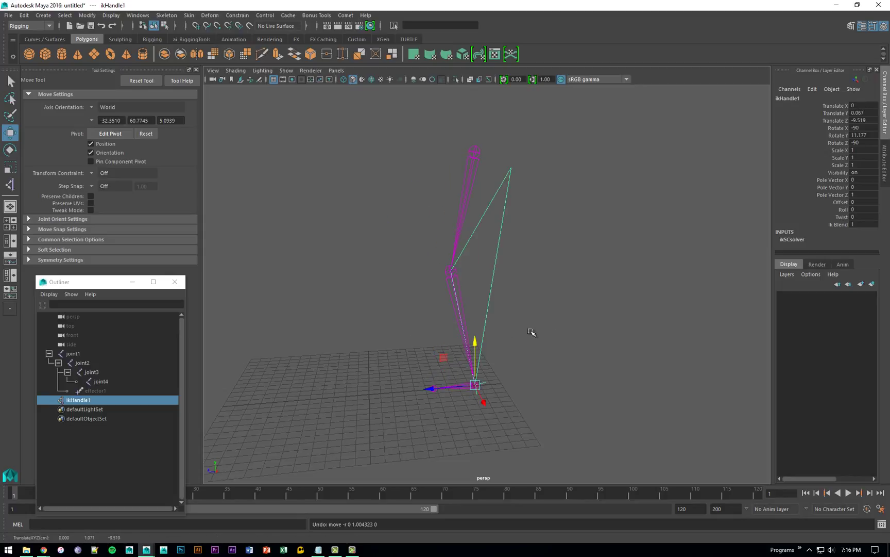
Step: Adjust the Twist attribute of the single-chain IK handle to 176.471
left_click(836, 217)
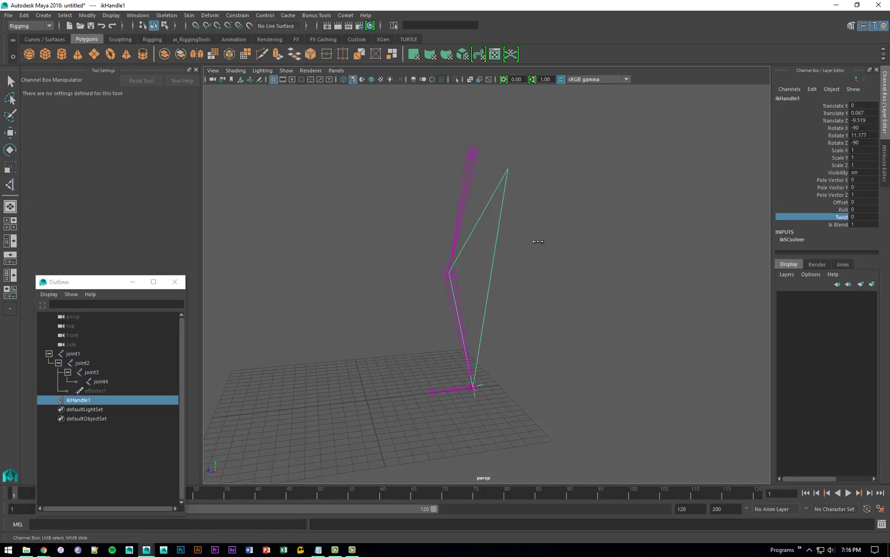
middle_click_drag(533, 242, 580, 262)
key("ctrl+z")
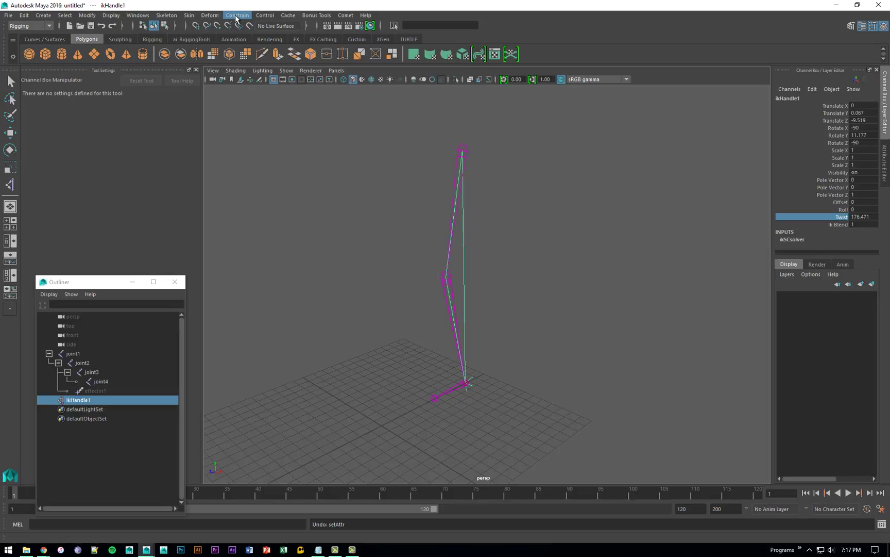
left_click_drag(533, 327, 511, 322, "alt")
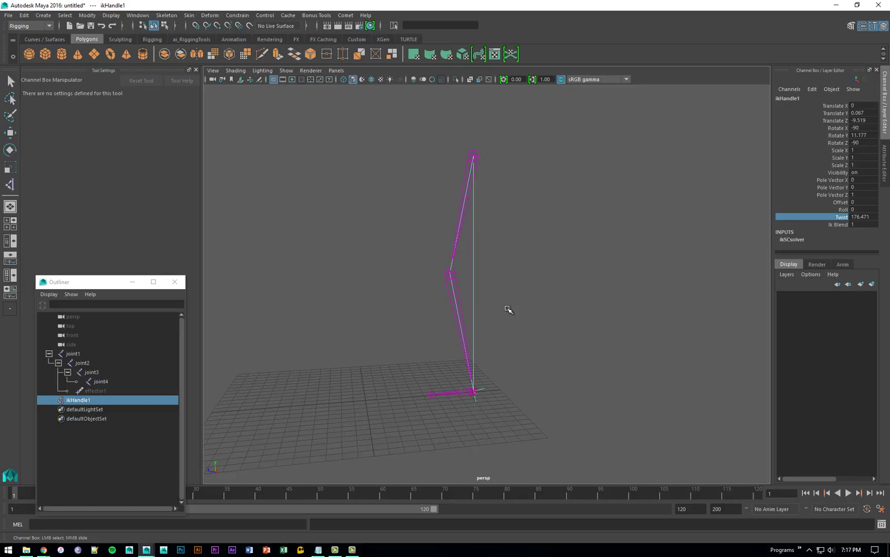
left_click_drag(412, 310, 430, 295, "alt")
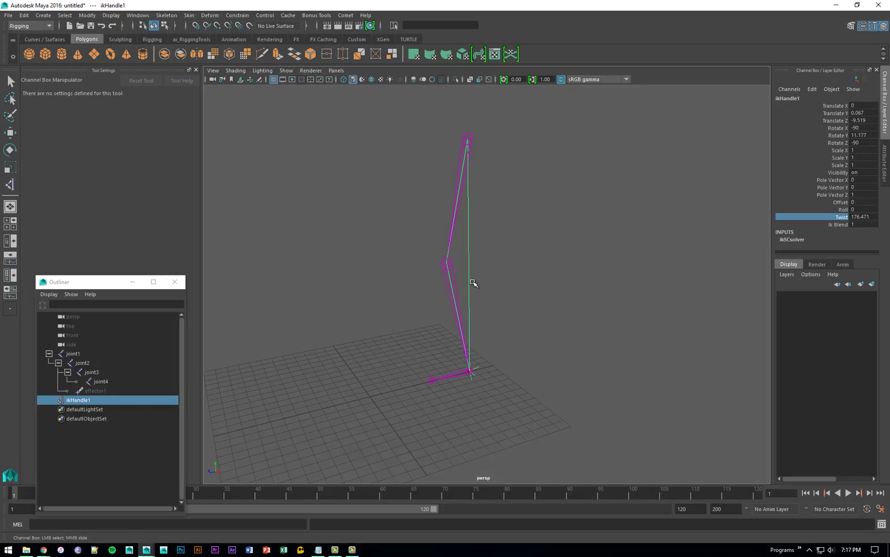
Step: Try raising the single-chain IK handle vertically to about Translate Y 1.77 and undo the move
left_click_drag(495, 372, 501, 371, "alt")
key("w")
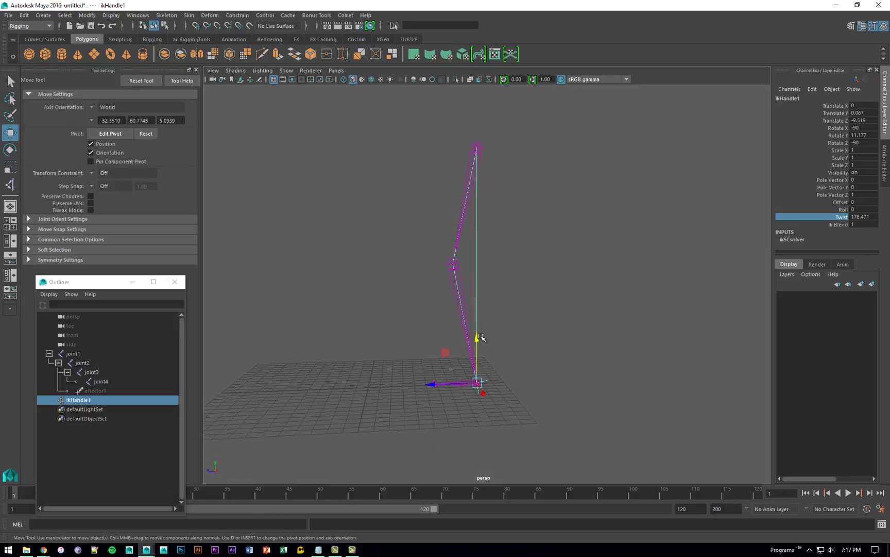
left_click_drag(479, 339, 477, 315)
key("ctrl+z")
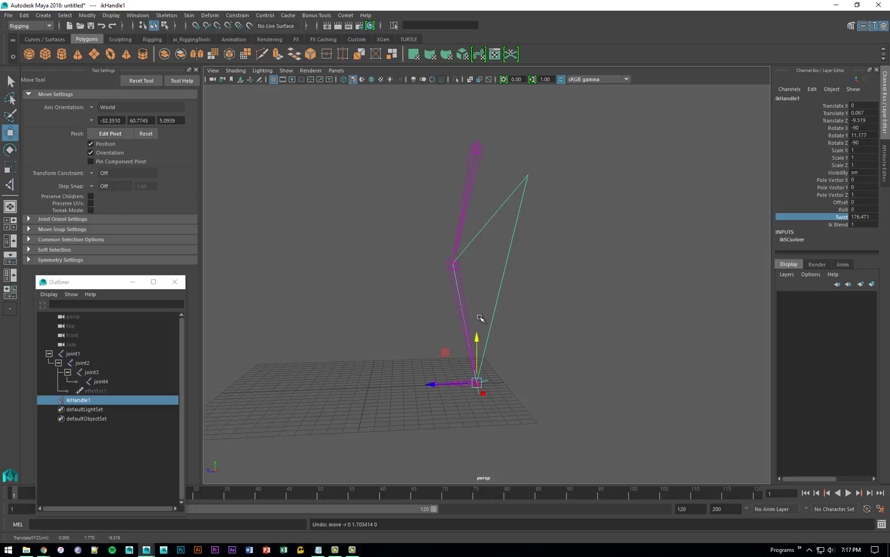
left_click_drag(472, 284, 449, 287, "alt")
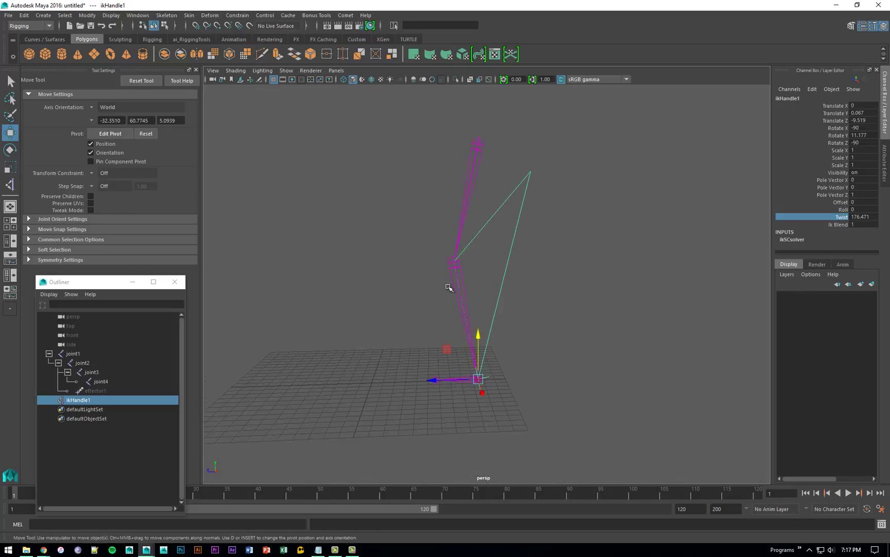
Step: Replace the single-chain IK handle with a Rotate-Plane Solver IK handle from the hip joint to the ankle joint
key("q")
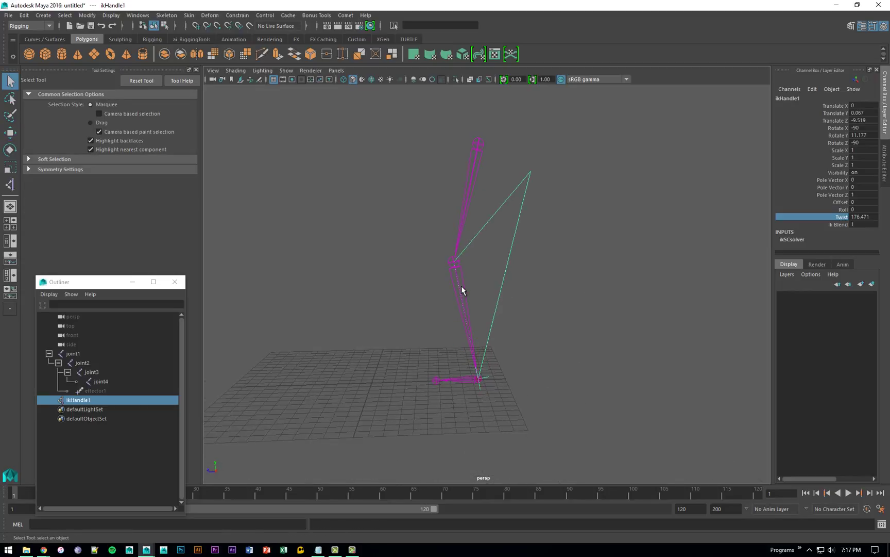
left_click_drag(530, 345, 451, 422)
key("Delete")
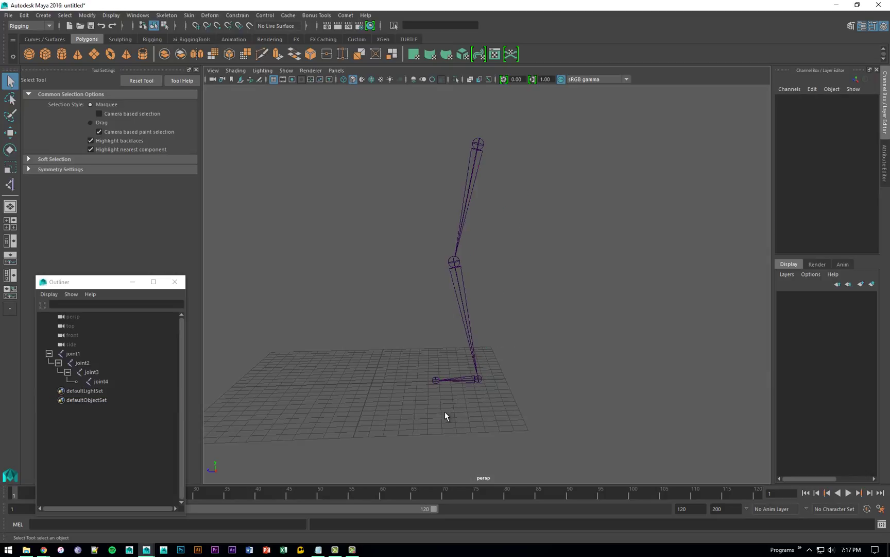
left_click(167, 16)
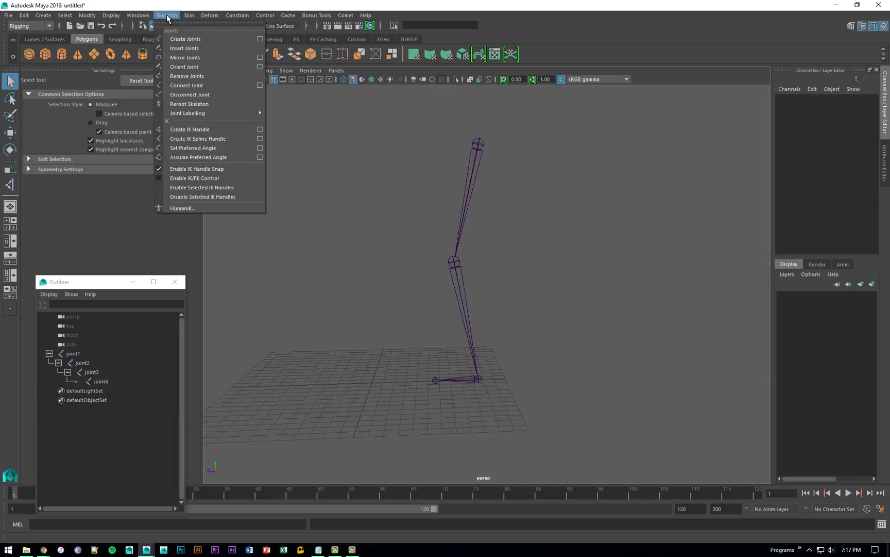
mouse_move(188, 17)
left_click(260, 132)
left_click(123, 106)
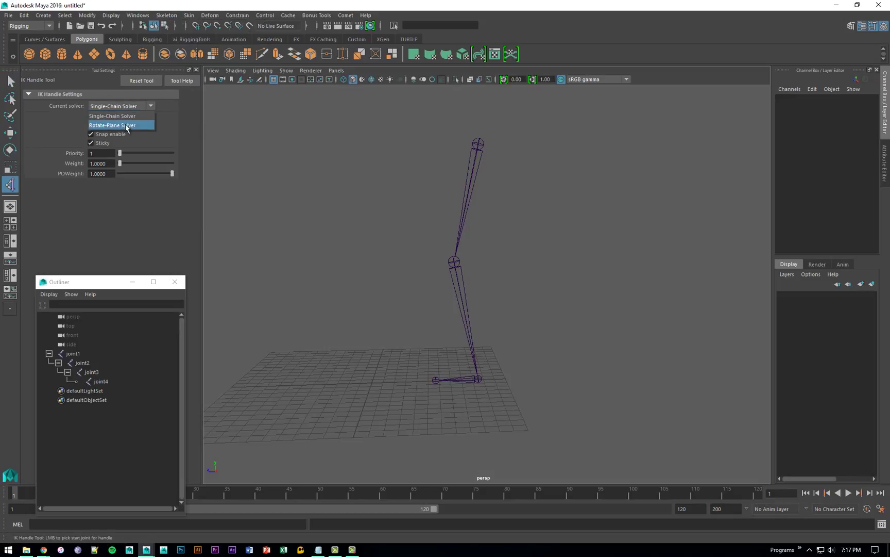
left_click(122, 124)
left_click(479, 143)
left_click(478, 379)
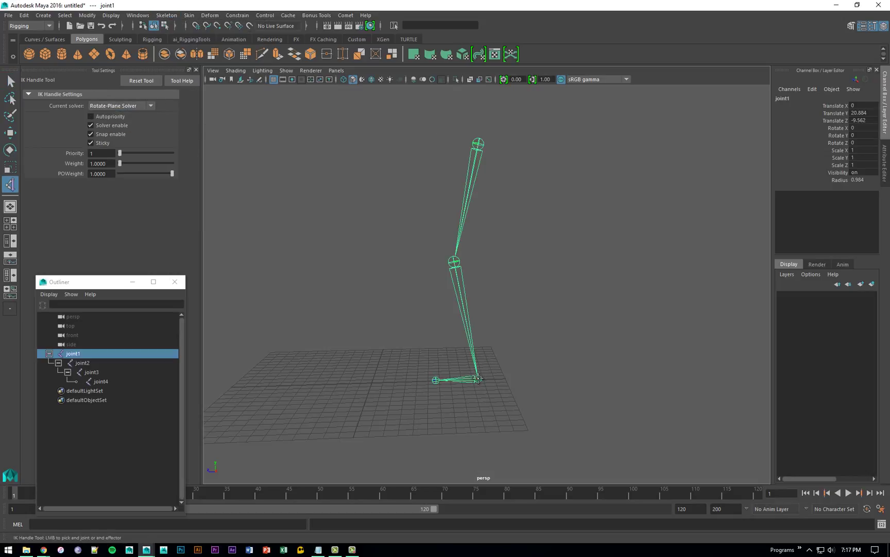
Step: Try raising the rotate-plane IK handle vertically to about Translate Y 2.765 and undo the move
key("q")
key("w")
left_click_drag(478, 335, 477, 302)
key("ctrl+z")
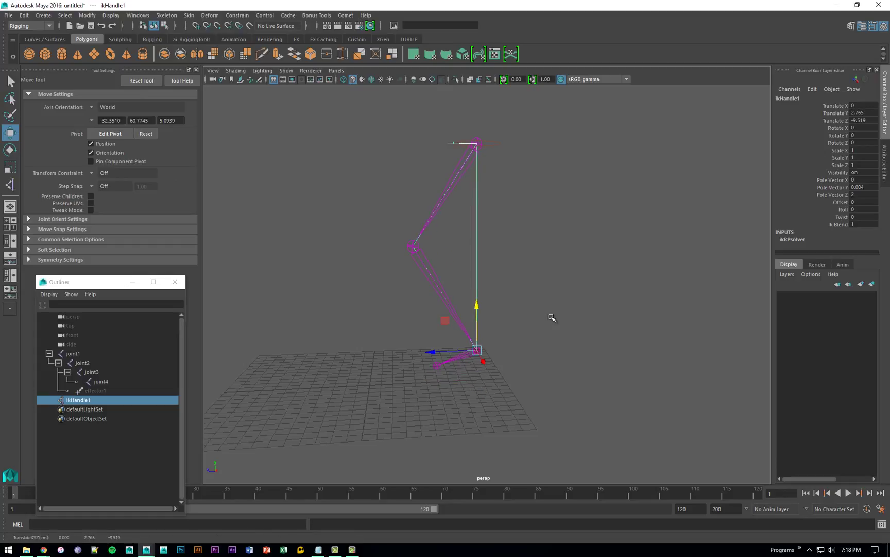
left_click_drag(549, 319, 529, 316, "alt")
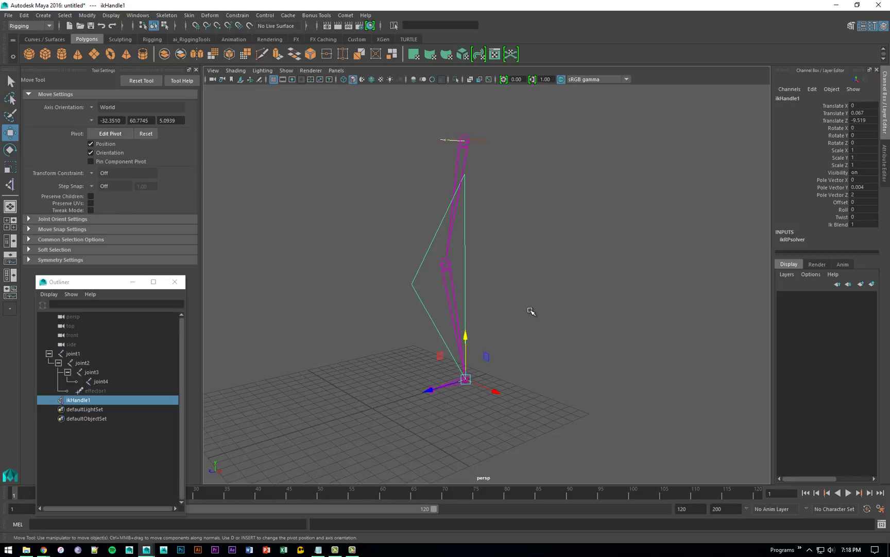
left_click_drag(518, 322, 463, 328, "alt")
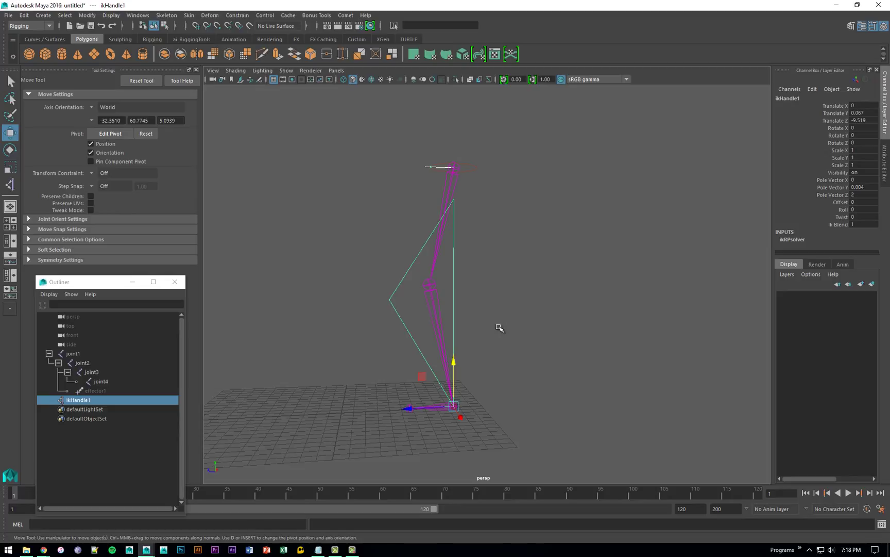
left_click(189, 15)
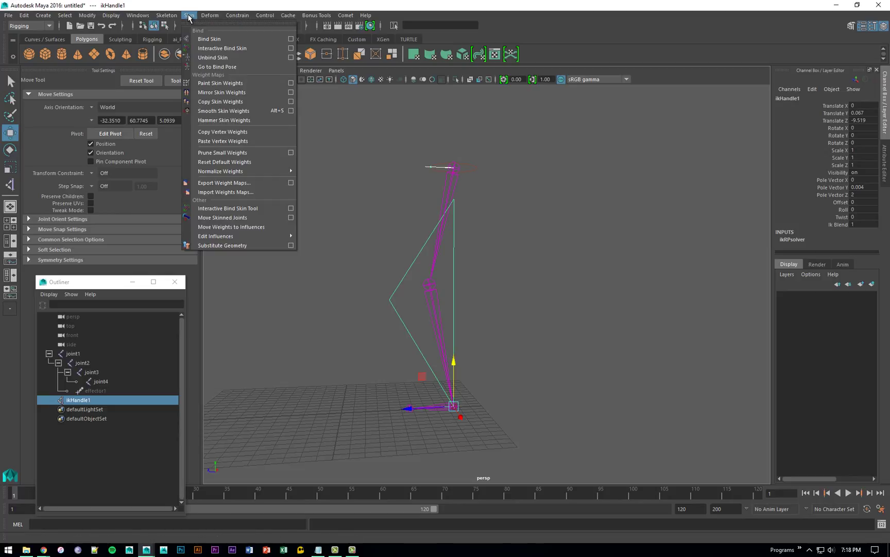
mouse_move(166, 16)
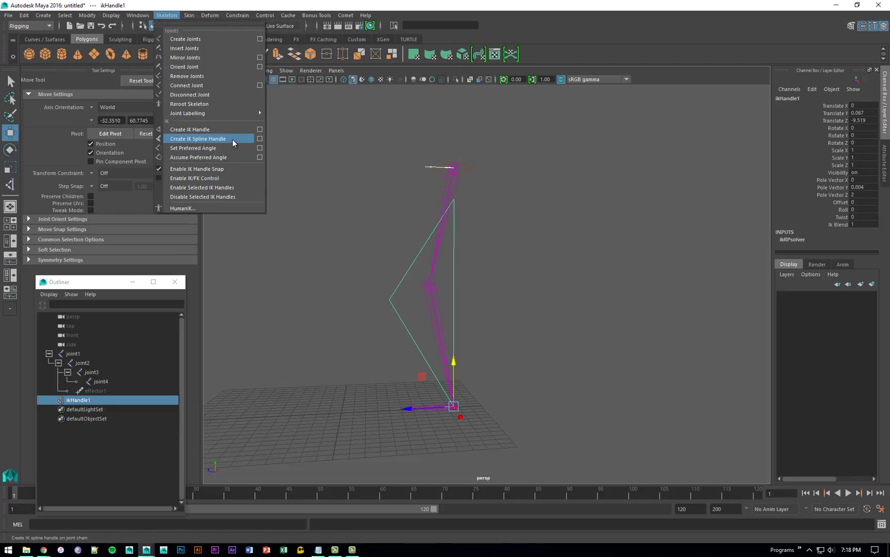
left_click(541, 213)
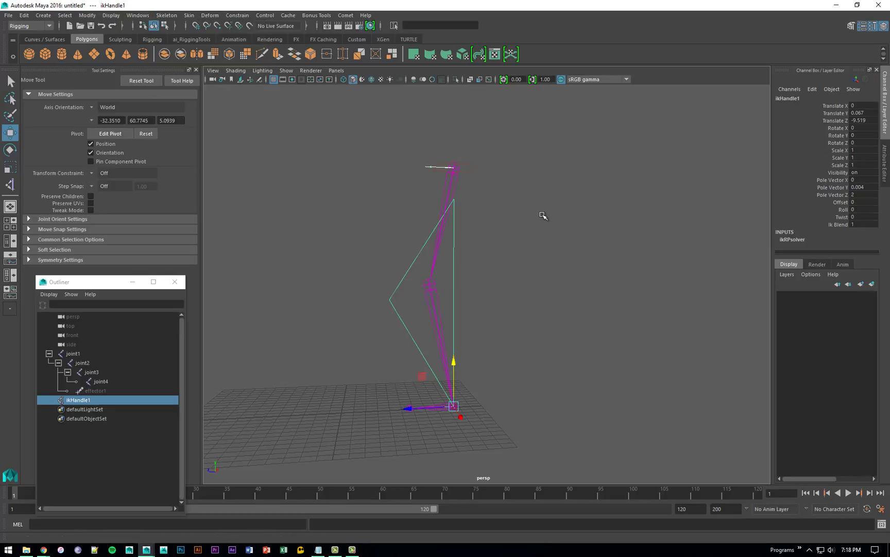
Step: Start a new empty scene and show it in the side view
left_click(544, 215)
key("ctrl+n")
key("Return")
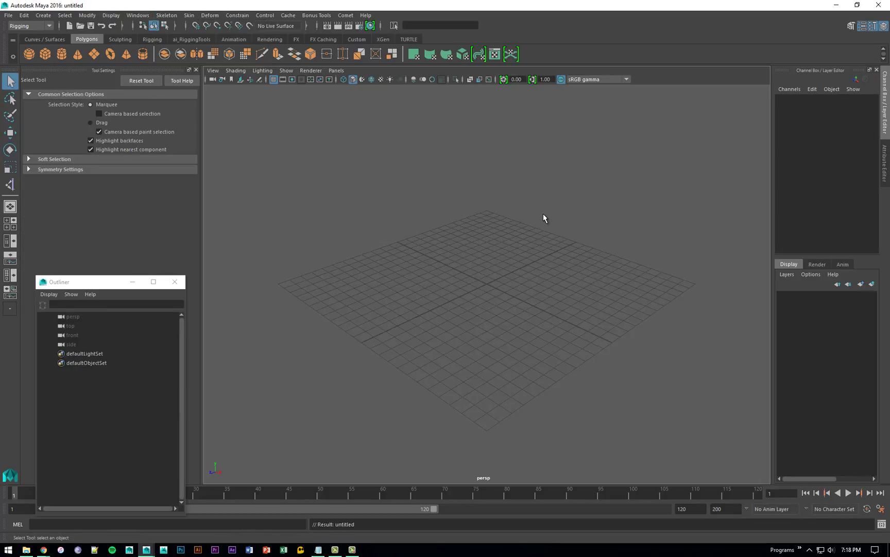
key("space")
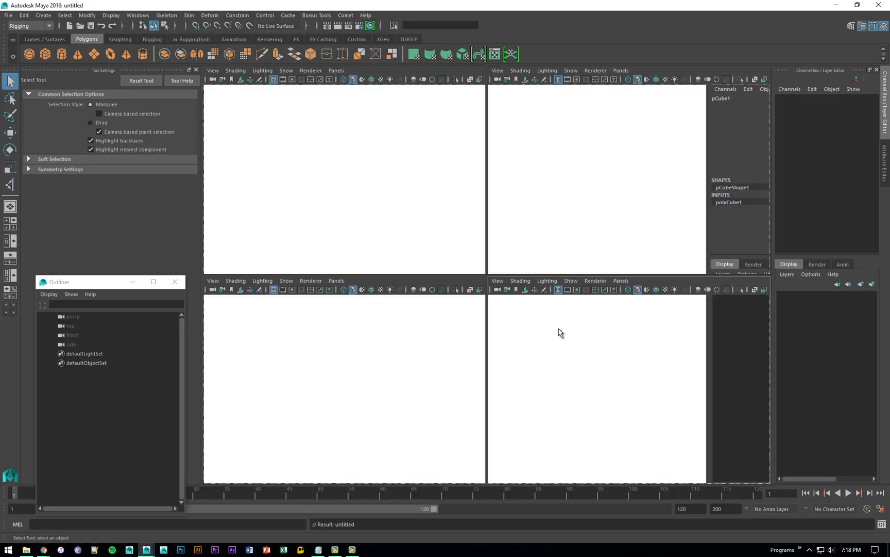
key("space")
right_click_drag(606, 330, 433, 285, "alt")
middle_click_drag(466, 258, 388, 407, "alt")
Step: Create a straight vertical chain of seven evenly spaced joints in the side view, starting just above the ground line
left_click(190, 16)
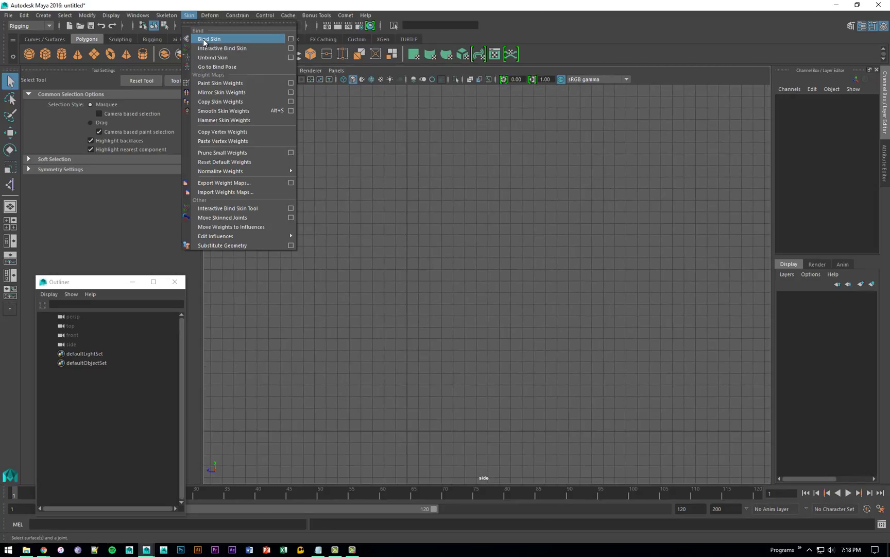
mouse_move(167, 15)
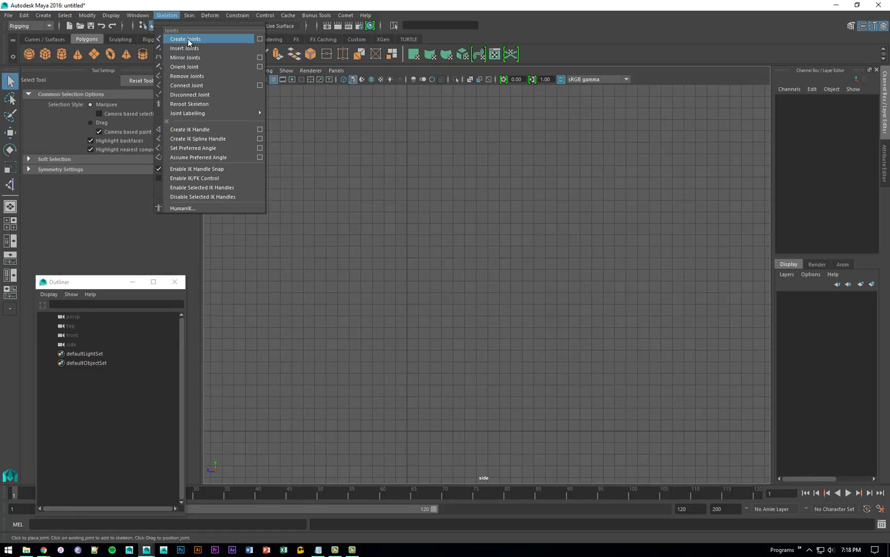
left_click(188, 39)
left_click(419, 415)
left_click(419, 393)
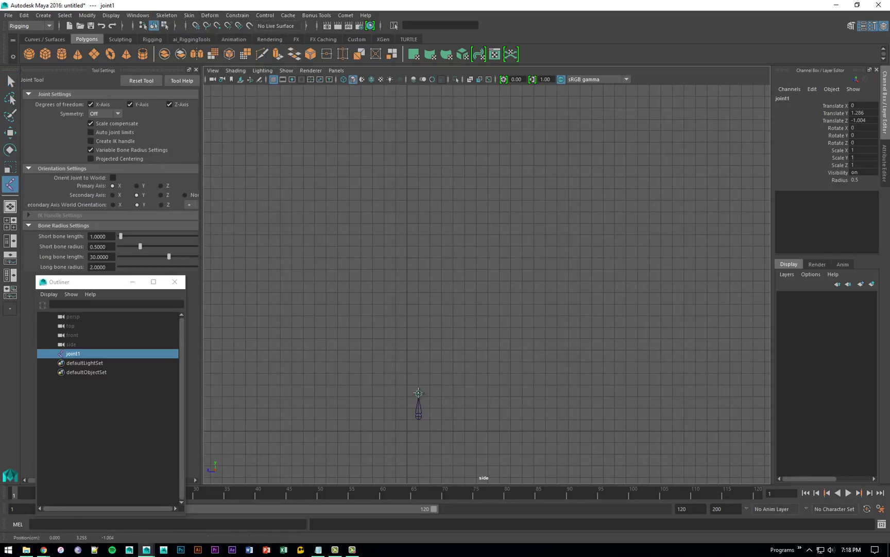
left_click(419, 370)
left_click(419, 346)
left_click(419, 324)
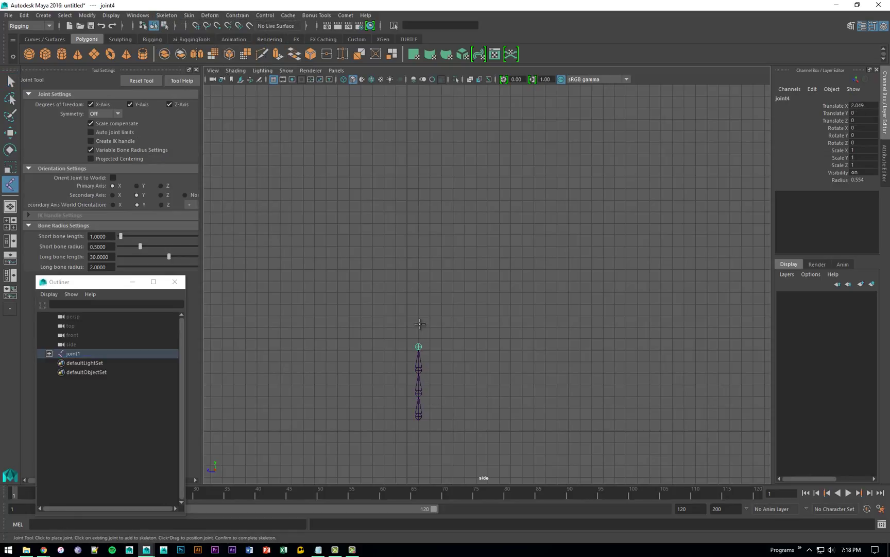
left_click(419, 301)
left_click(418, 286)
key("q")
middle_click_drag(473, 218, 481, 105, "alt")
right_click_drag(481, 104, 508, 201, "alt")
middle_click_drag(508, 202, 574, 282, "alt")
Step: Create an IK spline handle from the bottom joint to the top joint of the vertical chain
left_click_drag(105, 281, 128, 191)
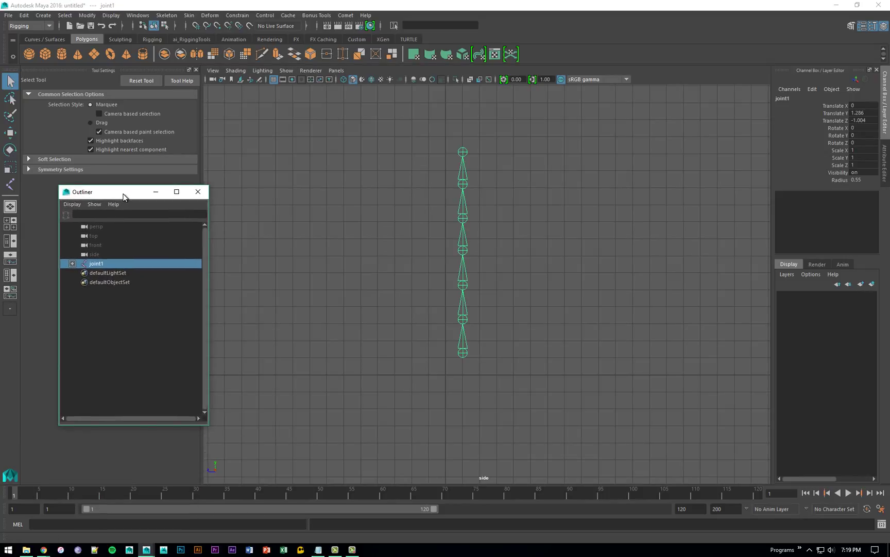
left_click(172, 15)
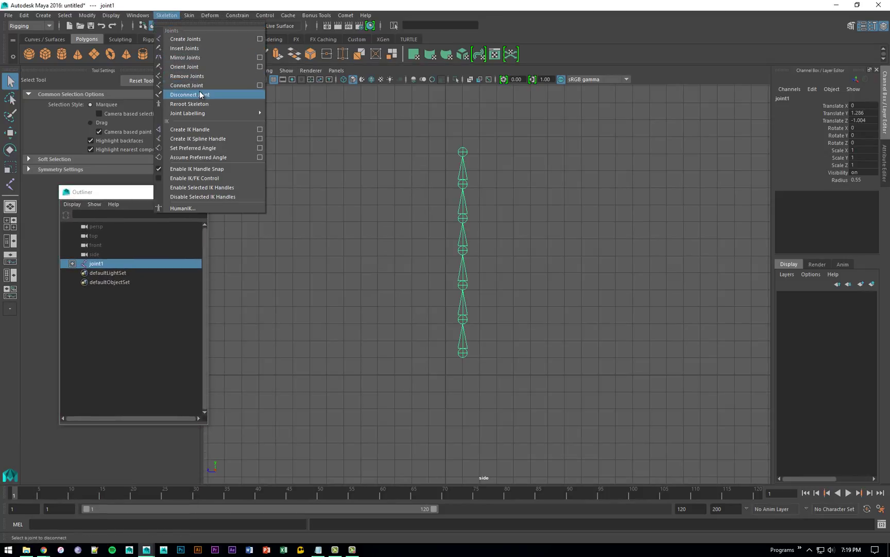
left_click(227, 139)
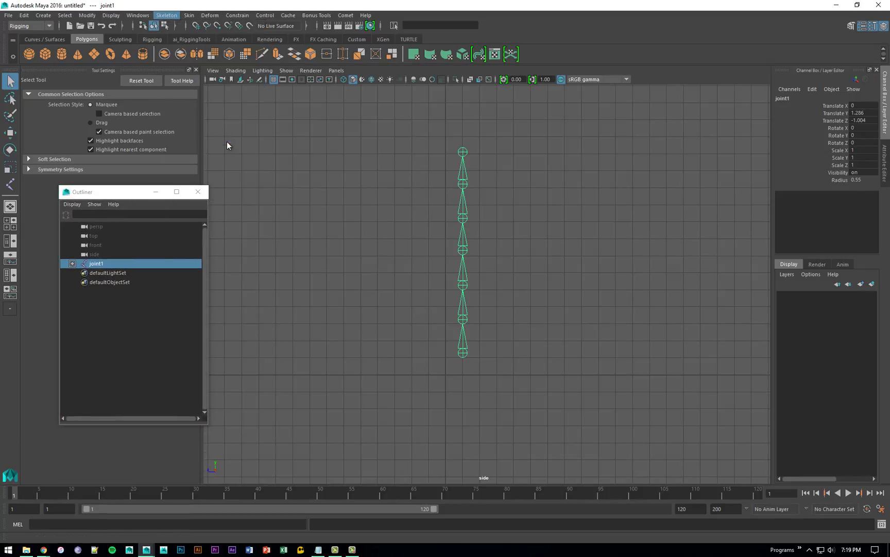
left_click(464, 354)
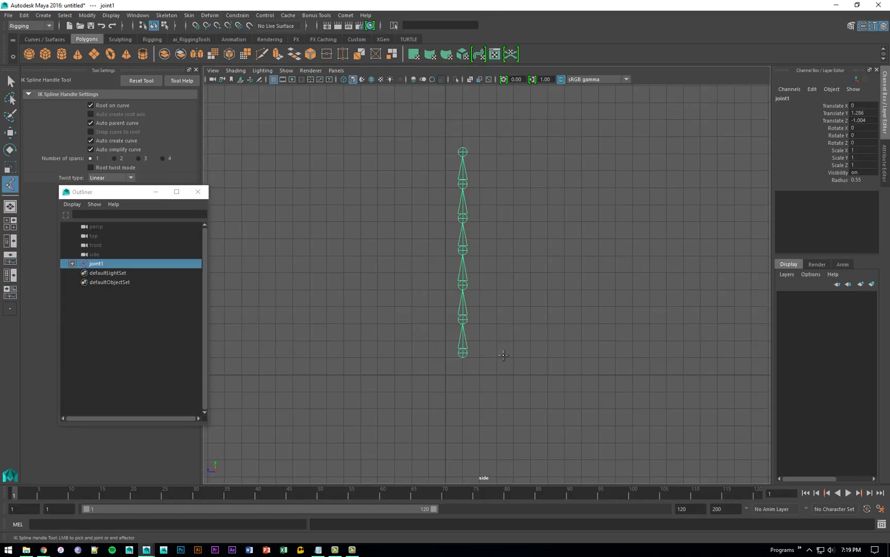
left_click(464, 150)
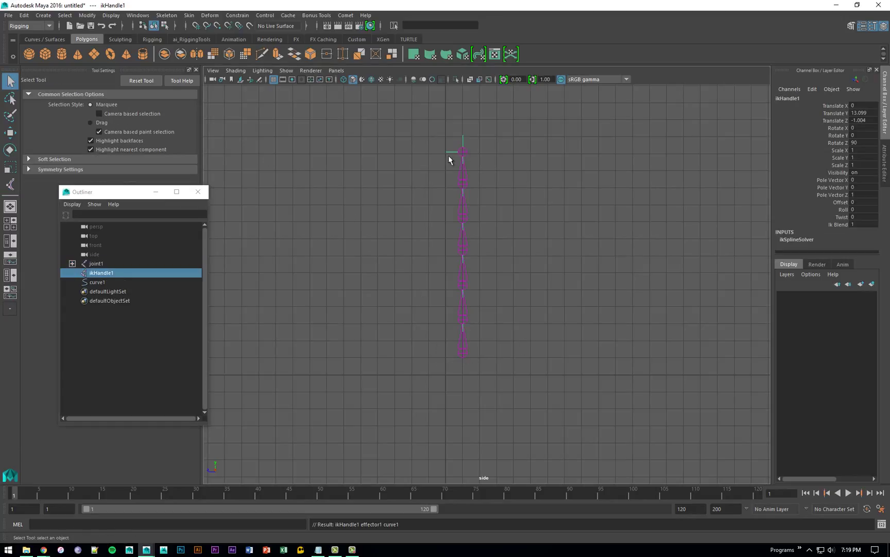
Step: Select curve1 and toggle its isolation in the side view on and off to examine the spline curve
left_click(103, 282)
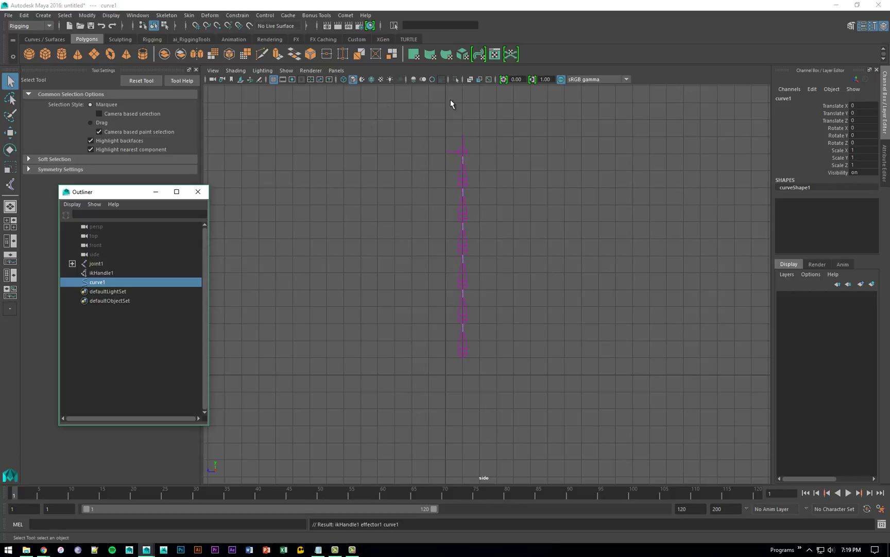
left_click(455, 79)
left_click(455, 79)
left_click(455, 79)
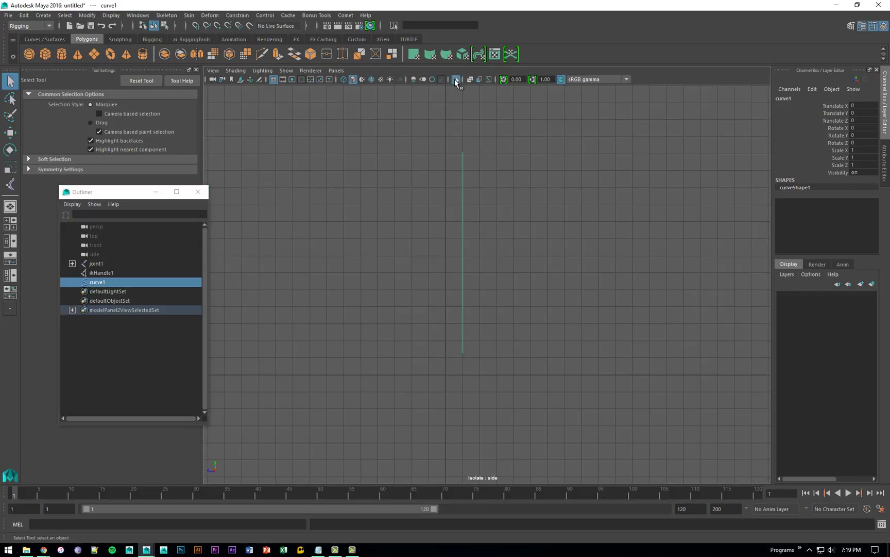
left_click(455, 79)
left_click(456, 79)
left_click(456, 79)
left_click(456, 79)
left_click(456, 78)
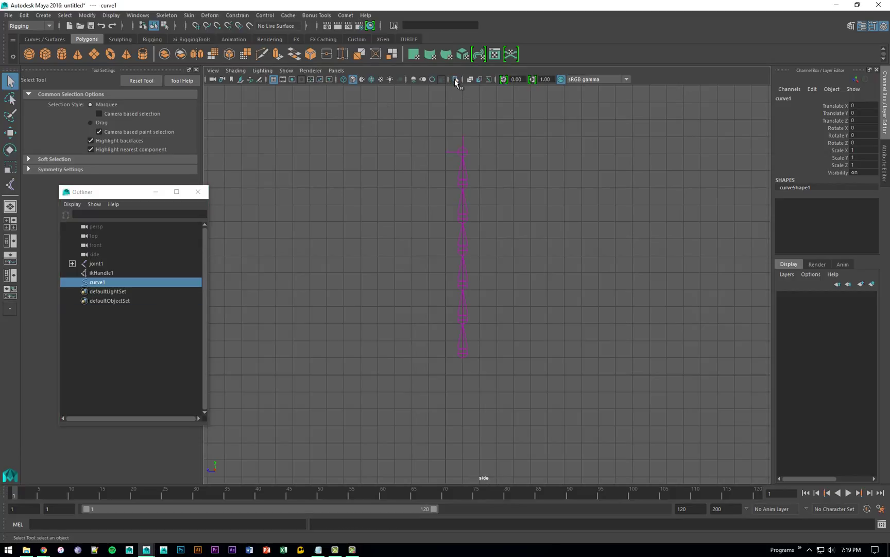
left_click(456, 79)
left_click(456, 79)
left_click(456, 79)
left_click(456, 79)
Step: Select the spline IK handle, show the chain in the perspective view and activate the Rotate tool
left_click(117, 273)
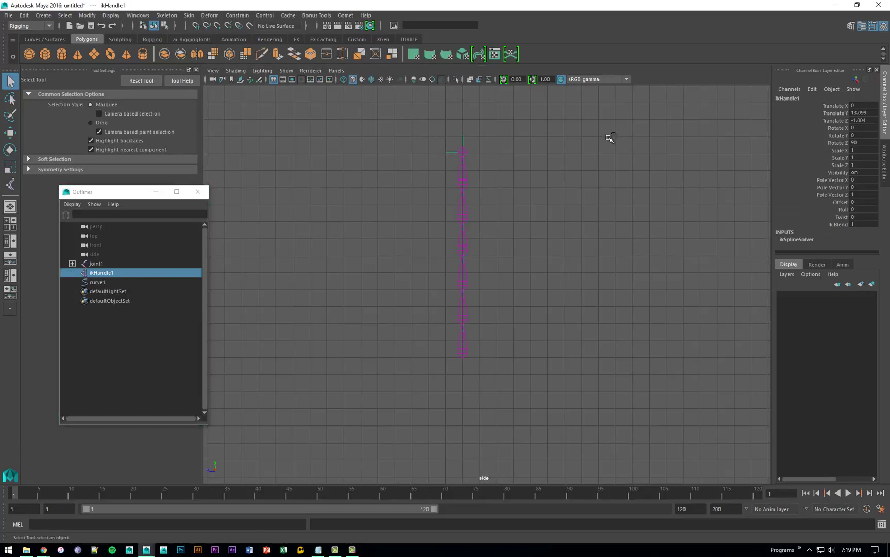
key("w")
key("space")
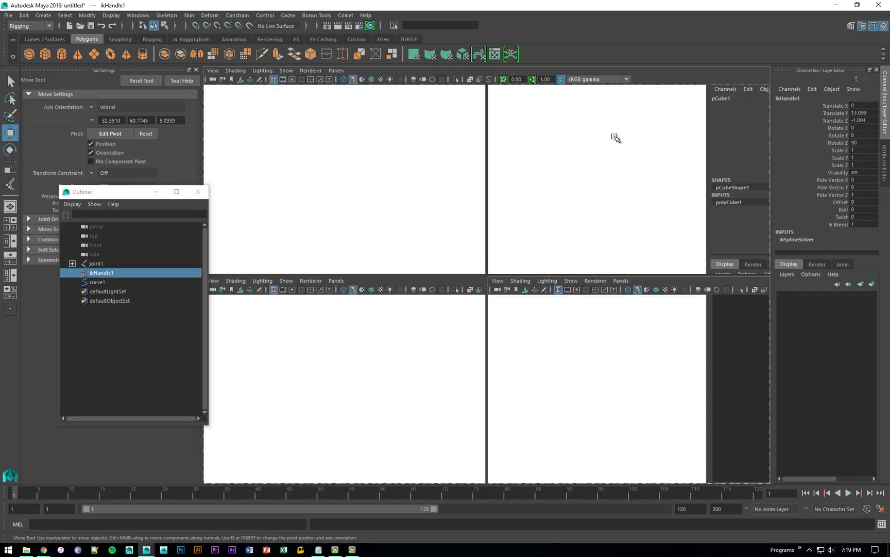
key("space")
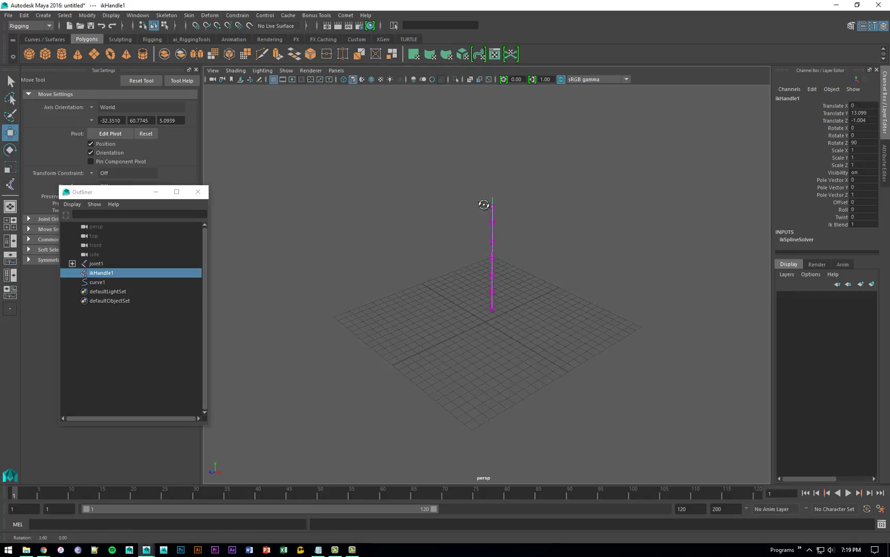
left_click(10, 149)
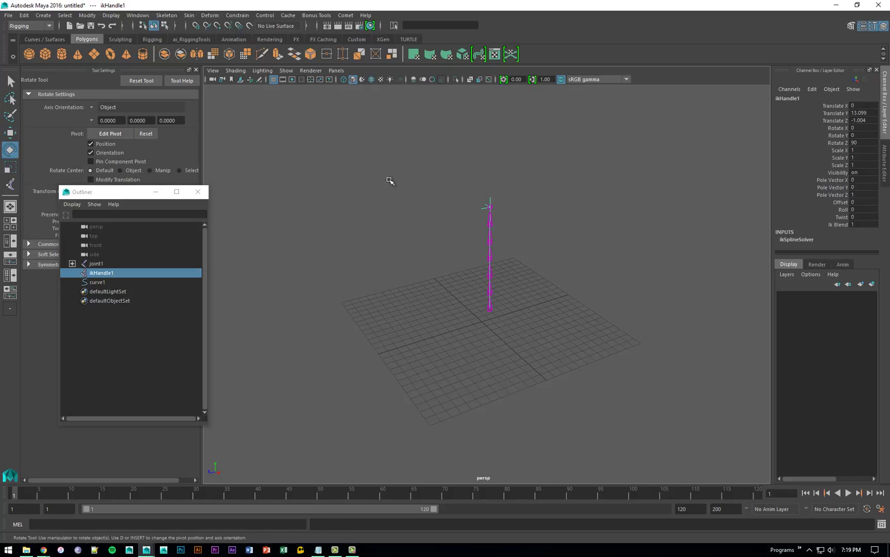
left_click_drag(577, 210, 513, 200, "alt")
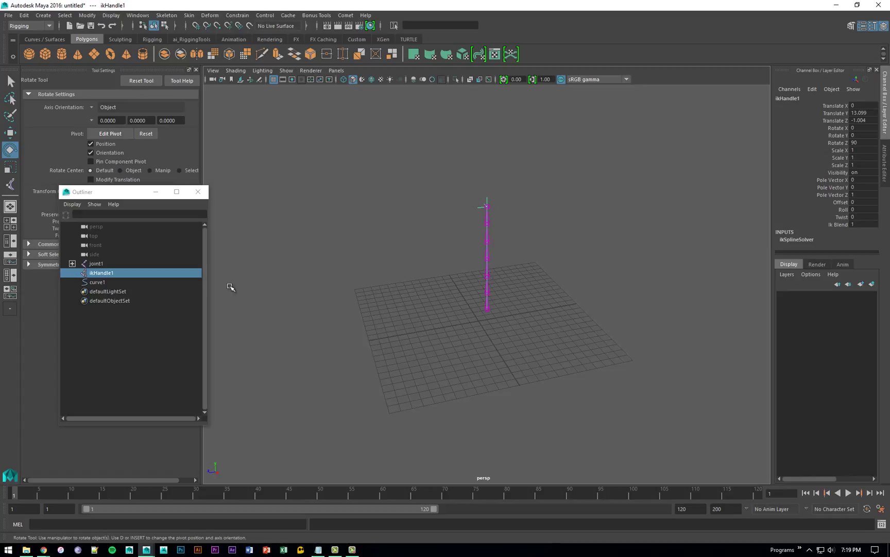
Step: Select curve1 and isolate it in the perspective view
left_click(96, 282)
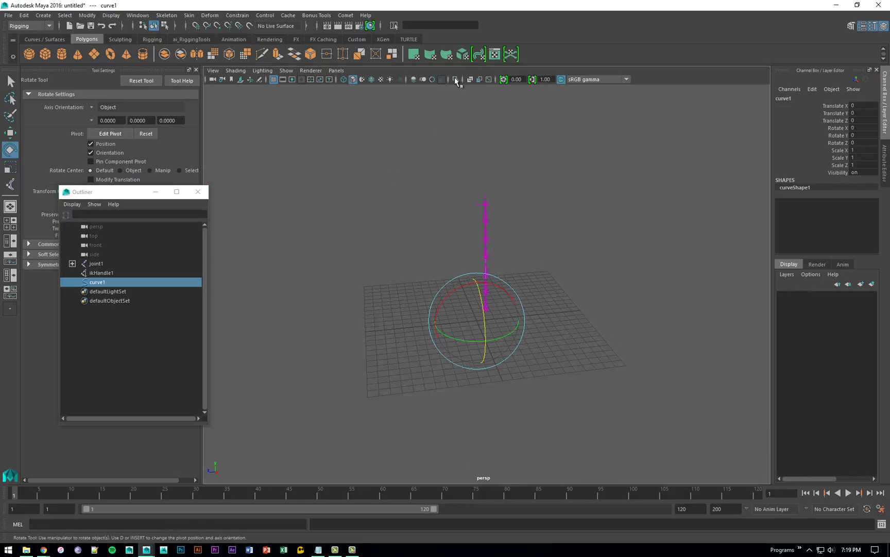
left_click(456, 78)
left_click_drag(467, 155, 562, 219, "alt")
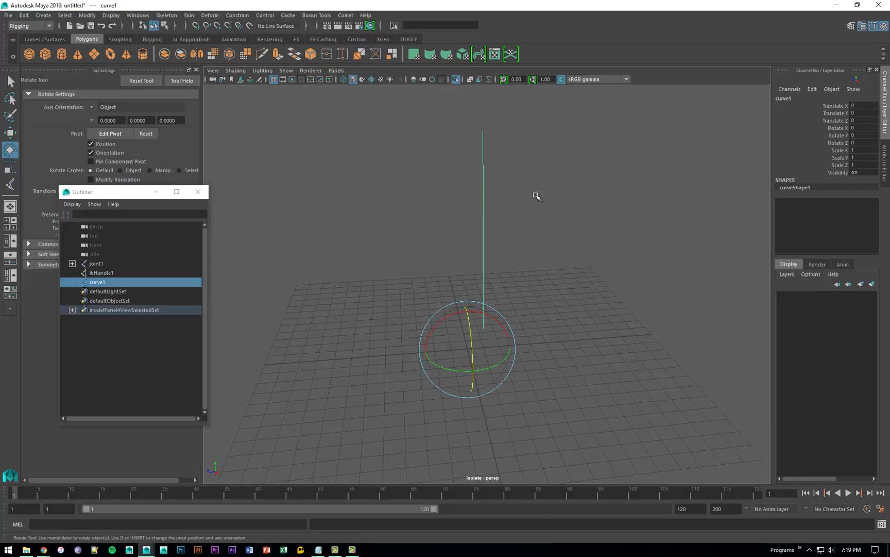
Step: Switch curve1 to control vertex editing and select its vertices one at a time, ending with the upper of the two middle ones
key("F9")
left_click_drag(529, 190, 464, 202, "alt")
key("w")
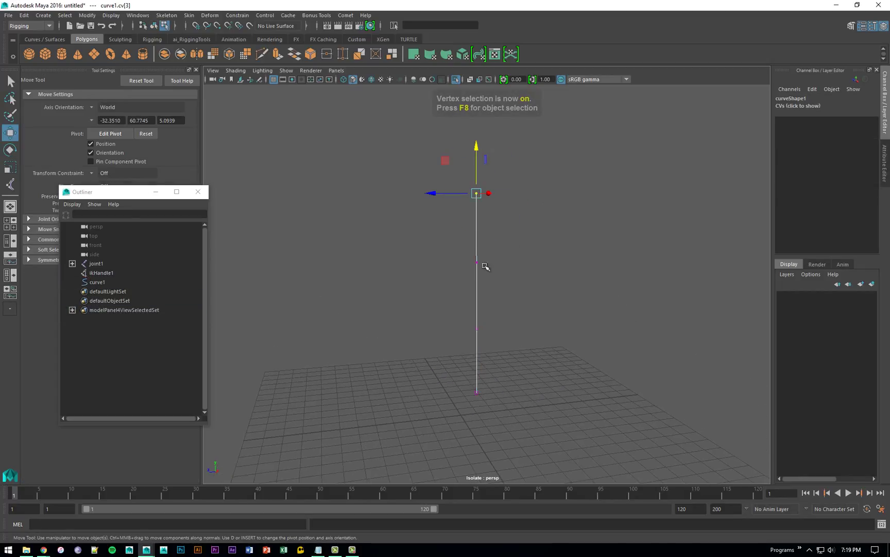
left_click_drag(493, 246, 446, 279)
key("q")
left_click_drag(508, 294, 437, 356)
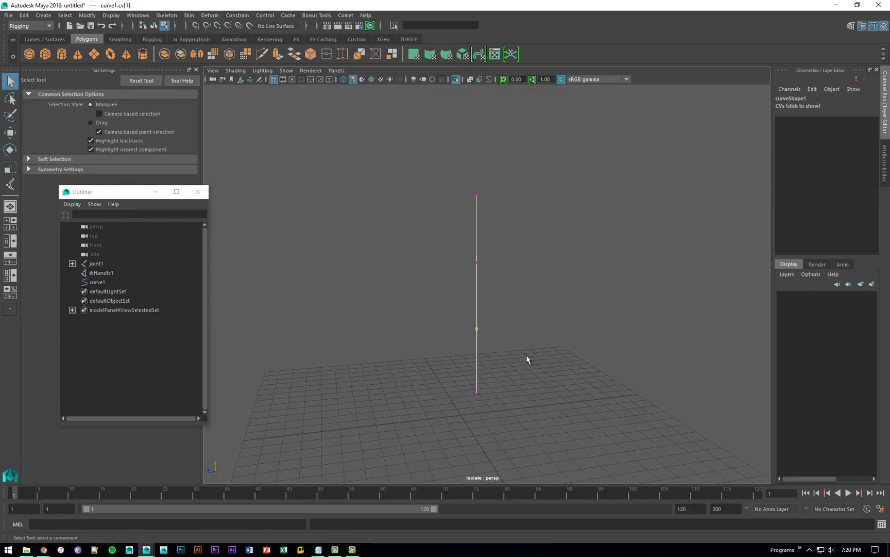
left_click_drag(561, 225, 432, 271)
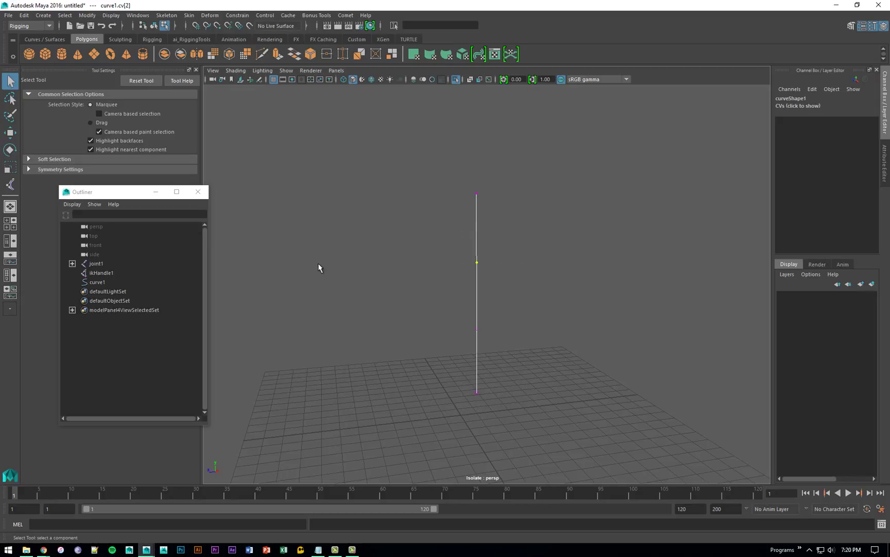
Step: Turn off isolation and move the curve's upper middle control vertex sideways along Z to bend the joint chain
left_click(455, 79)
key("w")
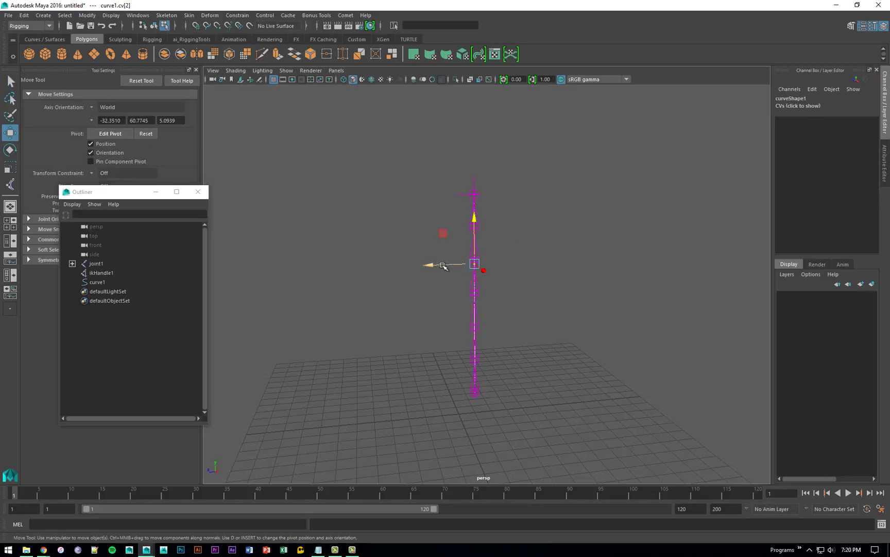
left_click_drag(429, 265, 345, 281)
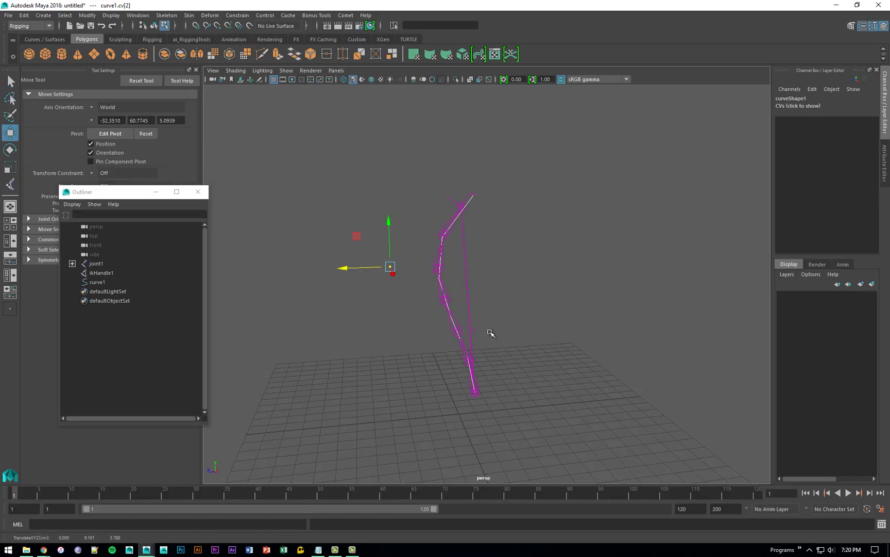
Step: Move the curve's lower middle control vertex along Z in the opposite direction to bend the chain into an S shape
mouse_move(488, 322)
left_mouse_down()
mouse_move(467, 339)
mouse_move(536, 333)
mouse_move(394, 328)
mouse_move(558, 312)
mouse_move(376, 322)
mouse_move(541, 314)
mouse_move(403, 322)
mouse_move(493, 319)
left_mouse_up()
left_click(390, 266)
left_click_drag(360, 273, 341, 266)
left_click(543, 326)
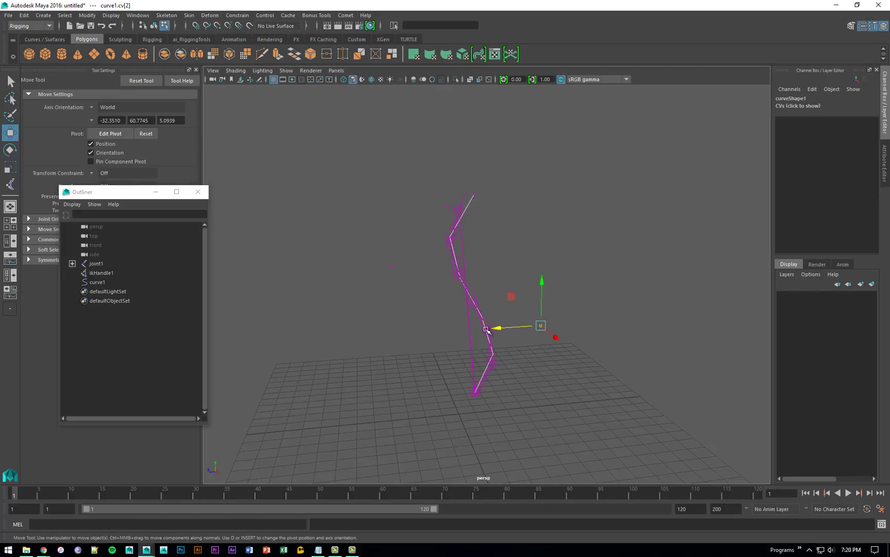
mouse_move(503, 329)
left_mouse_down()
mouse_move(381, 335)
mouse_move(514, 327)
left_mouse_up()
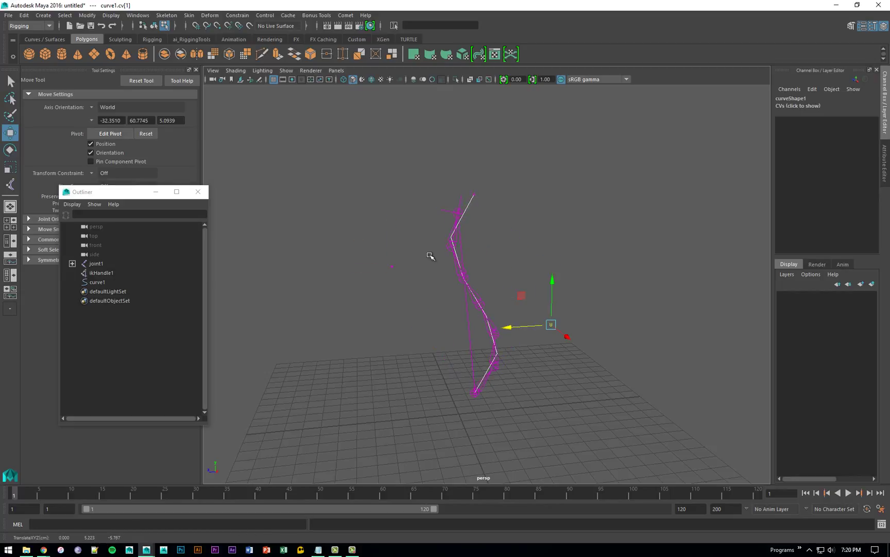